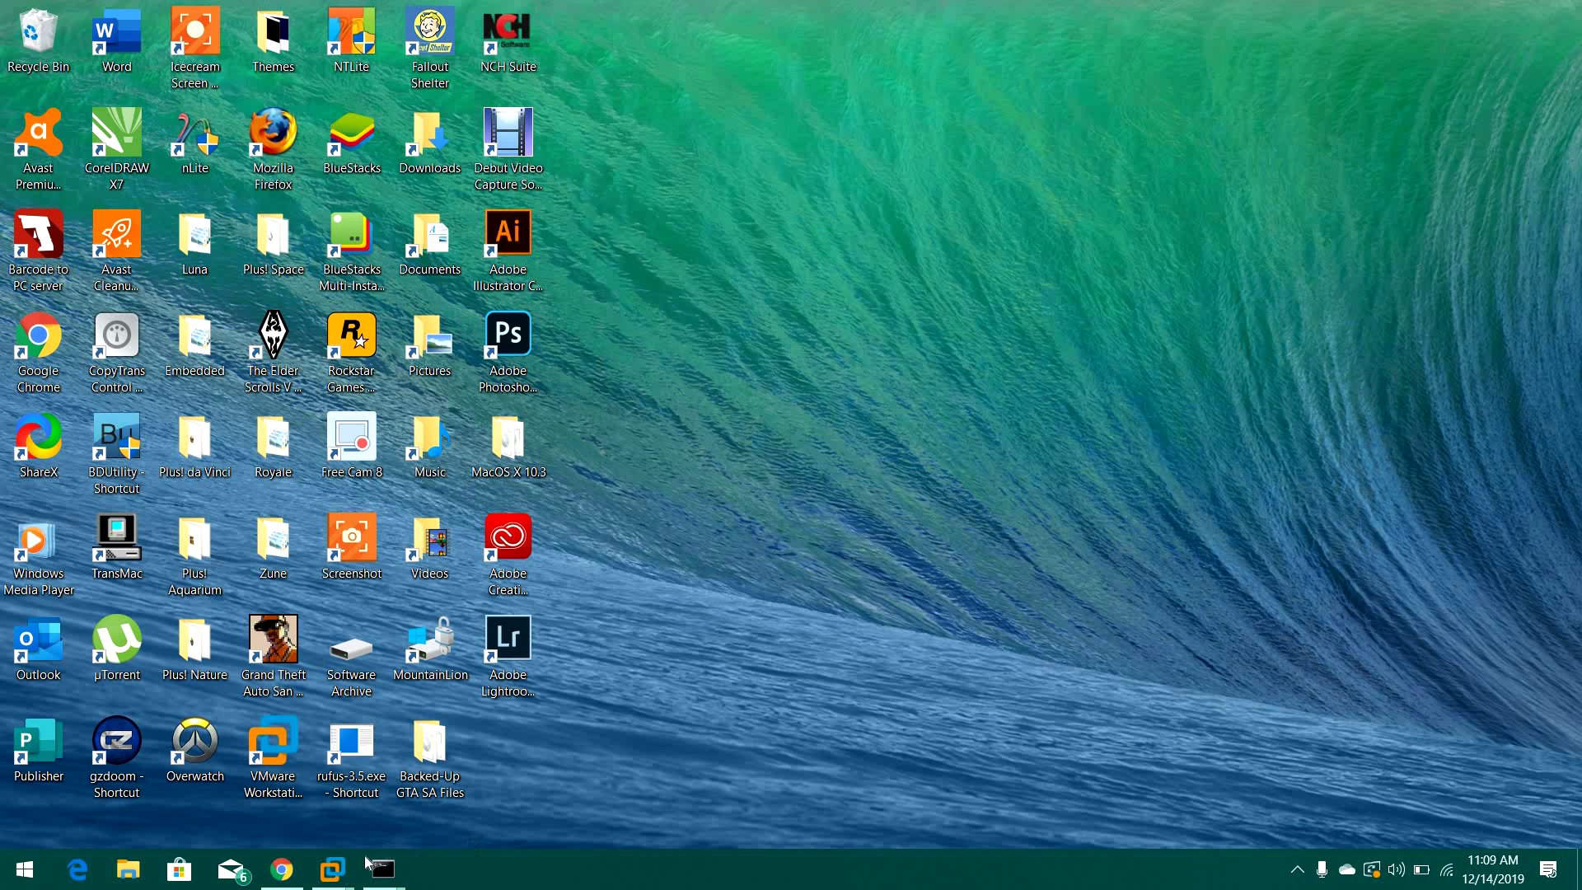
Open VMware Workstation and start a typical new virtual machine installed from the Windows Me disc image file.
mouse_move(332, 869)
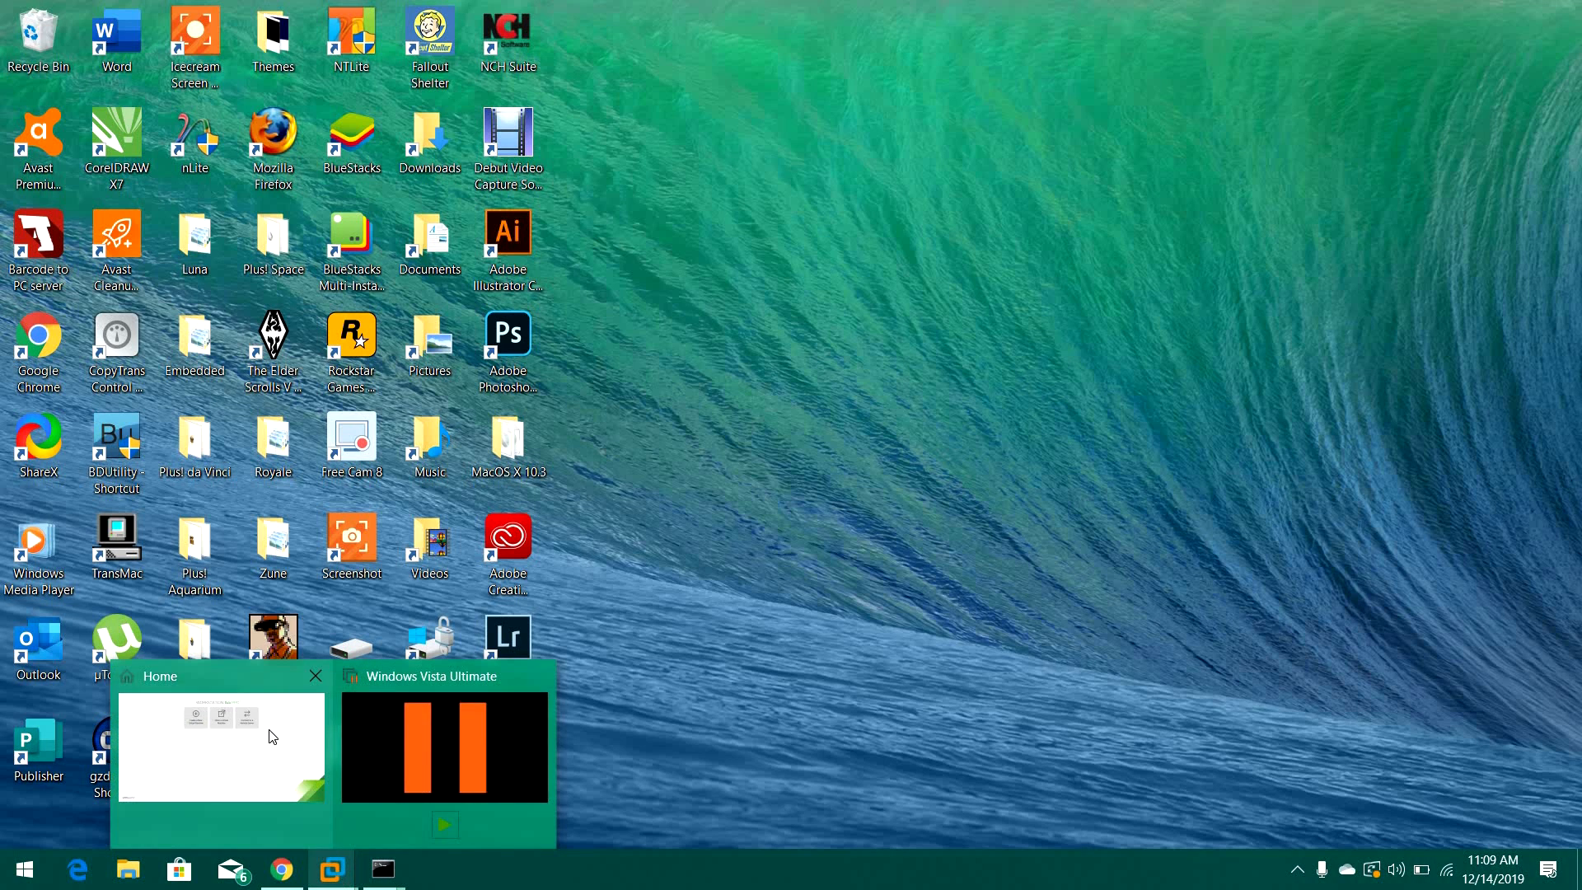
click(270, 733)
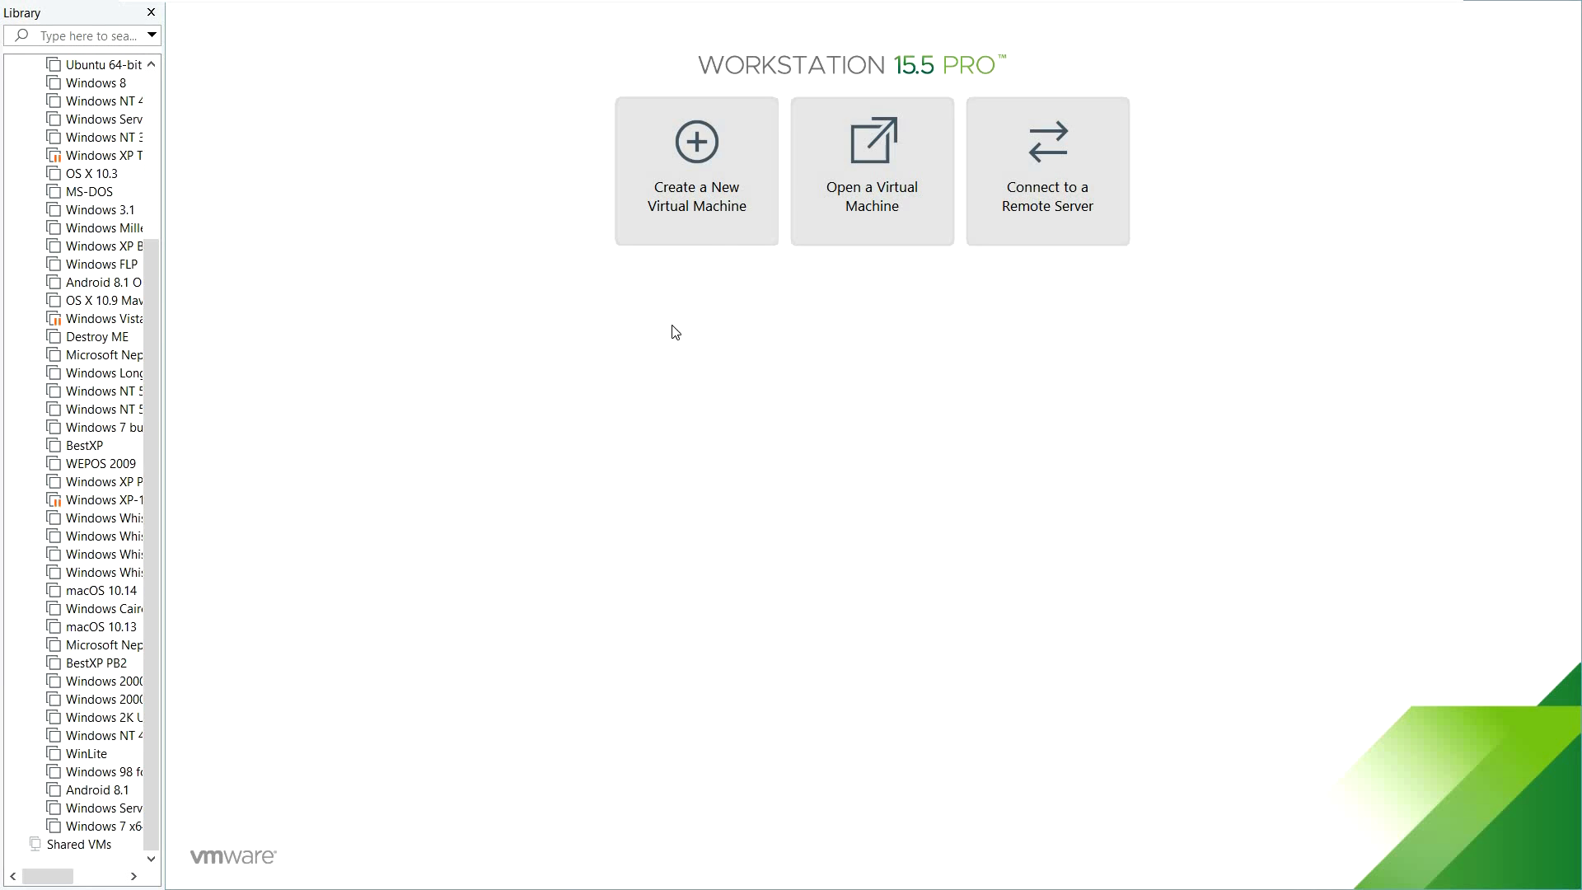
click(729, 219)
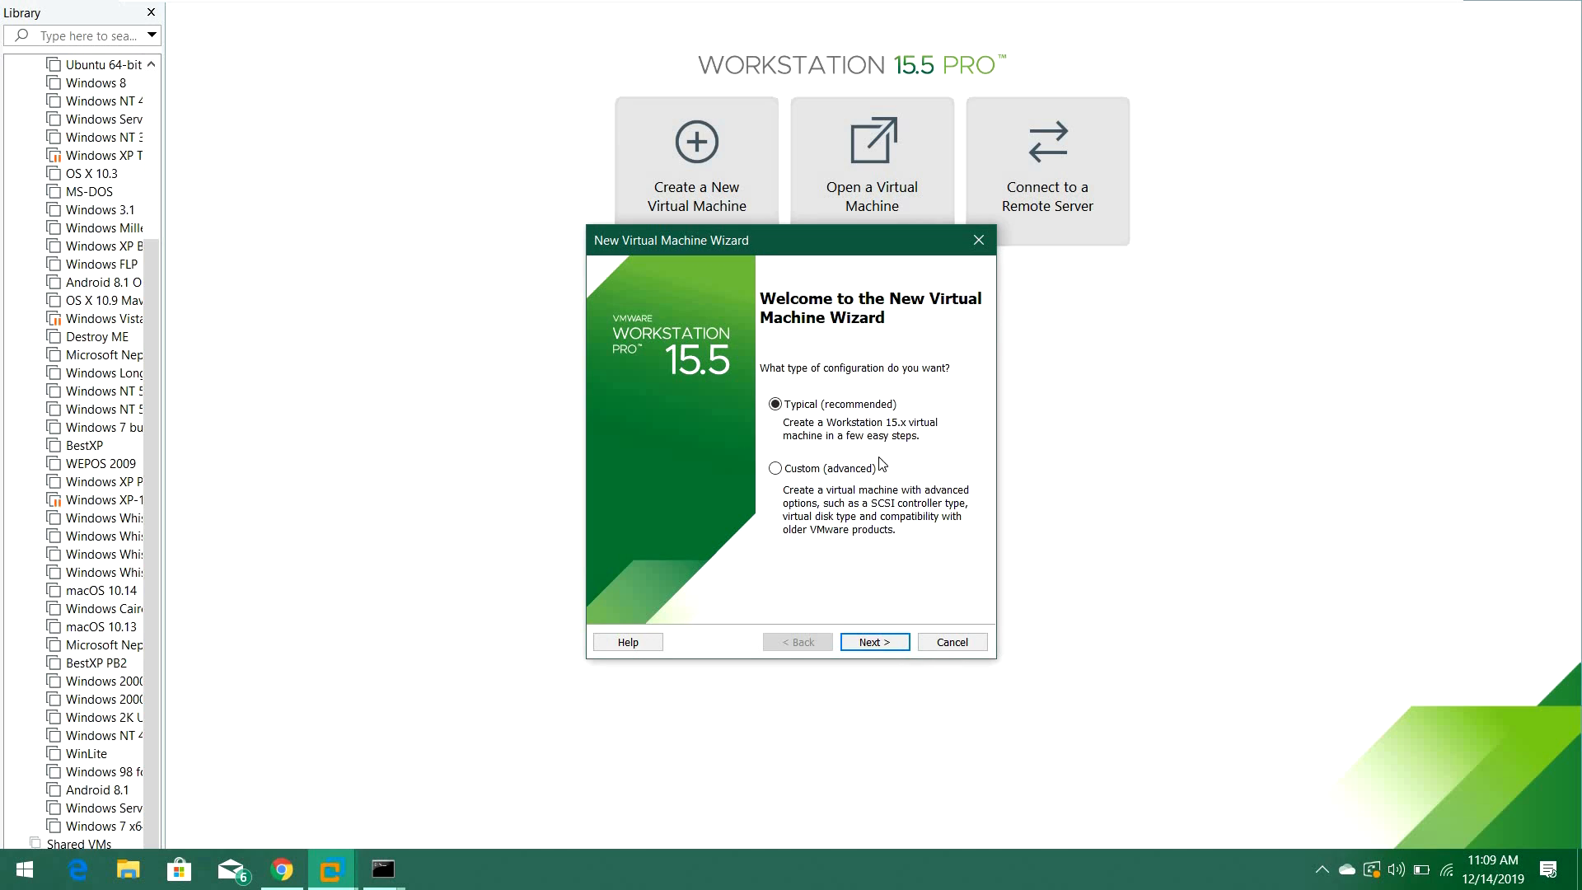
click(886, 645)
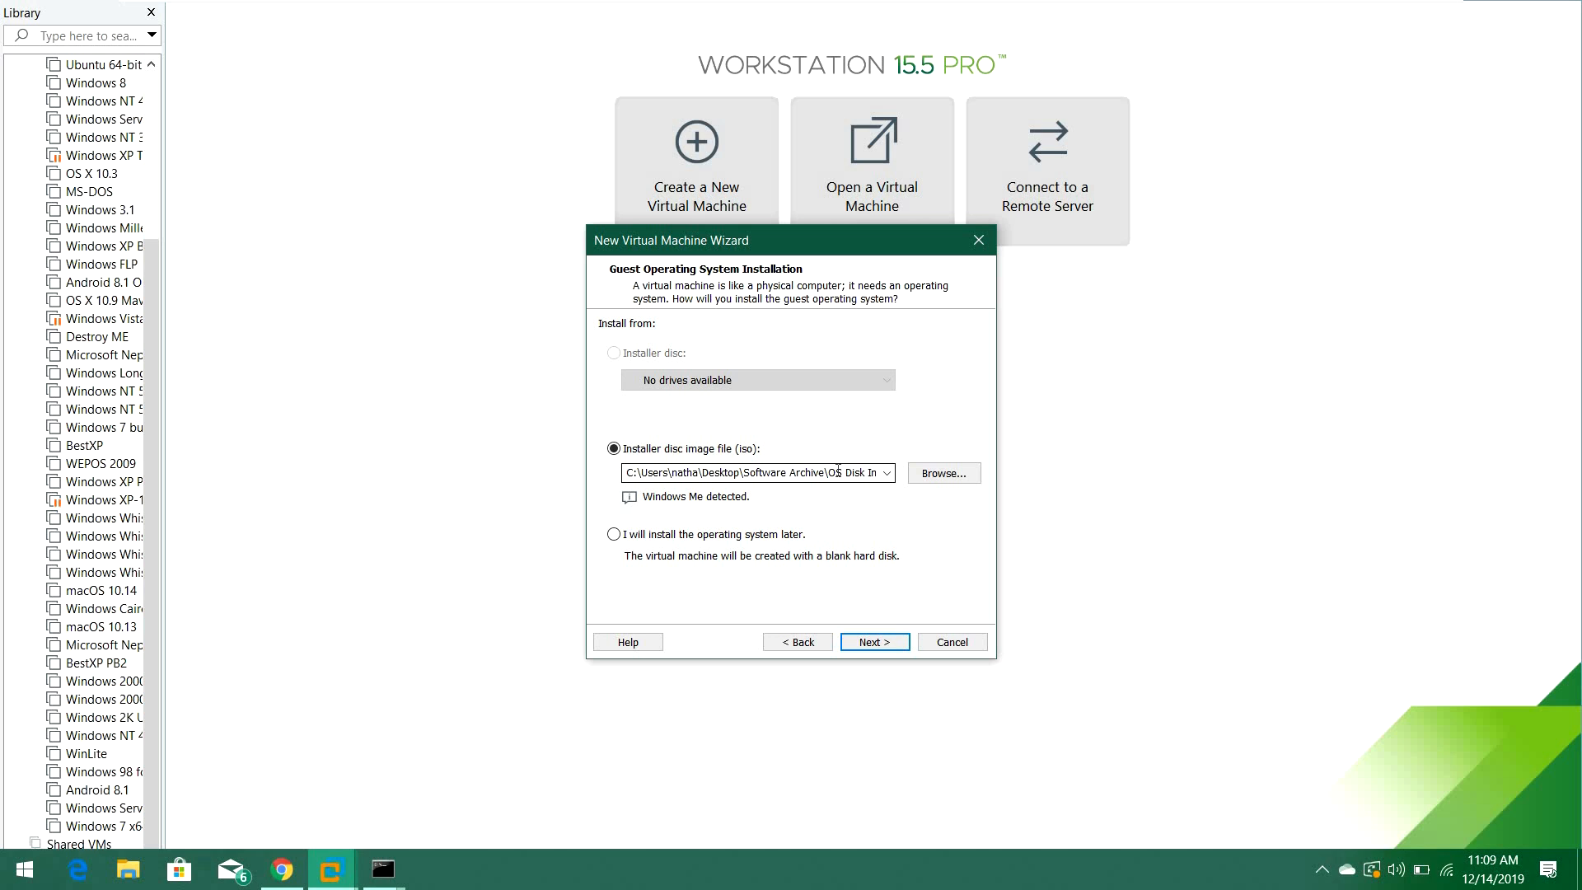
click(875, 642)
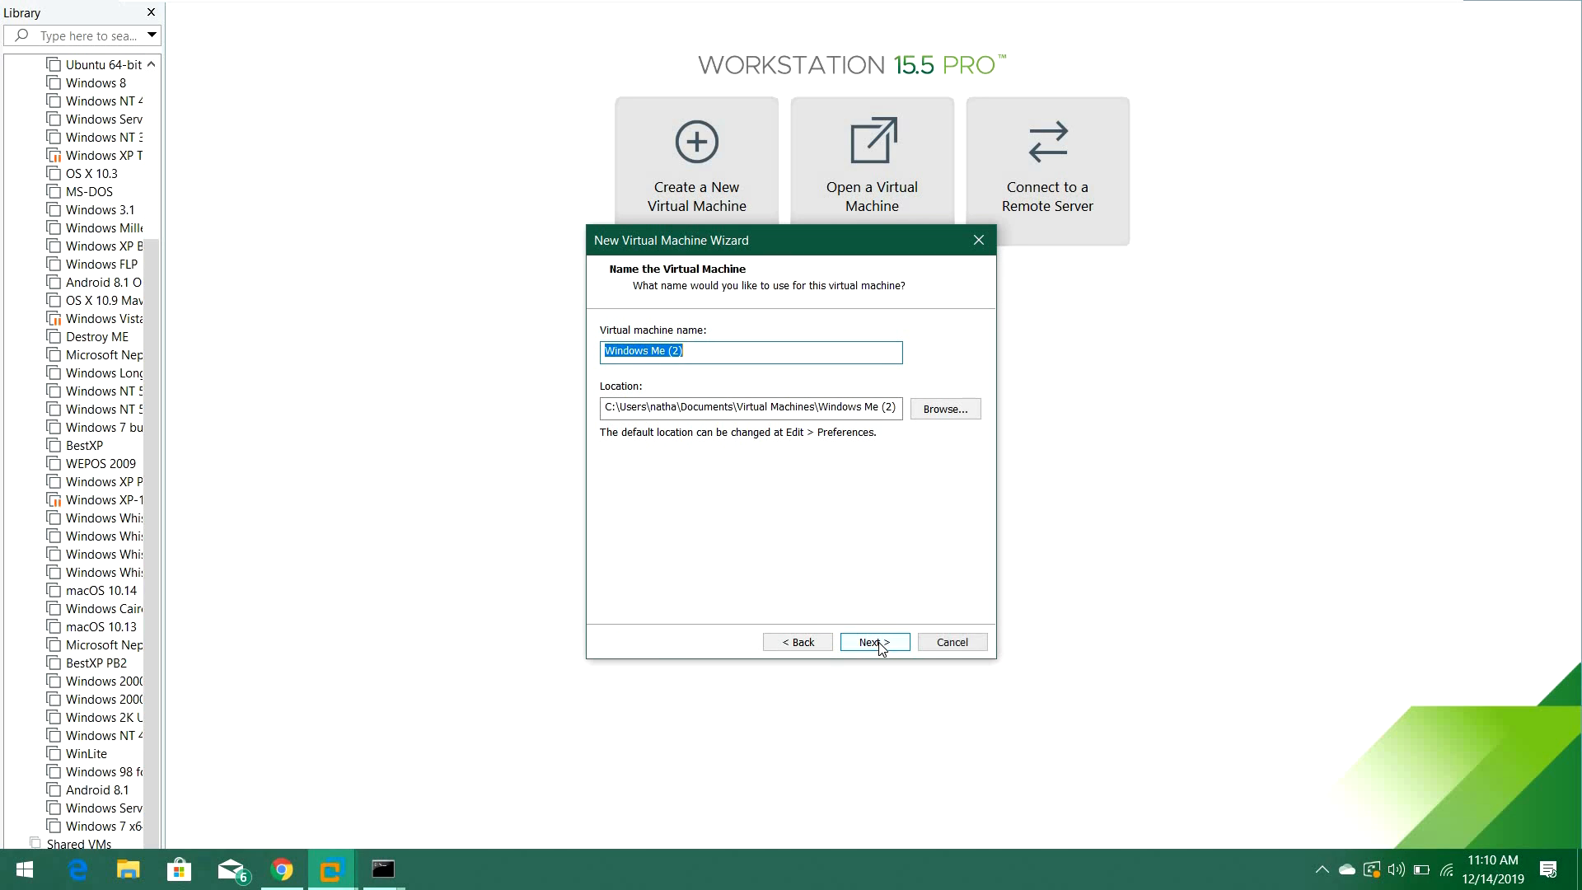
Name the virtual machine "Windows Me for Video" and continue.
click(826, 351)
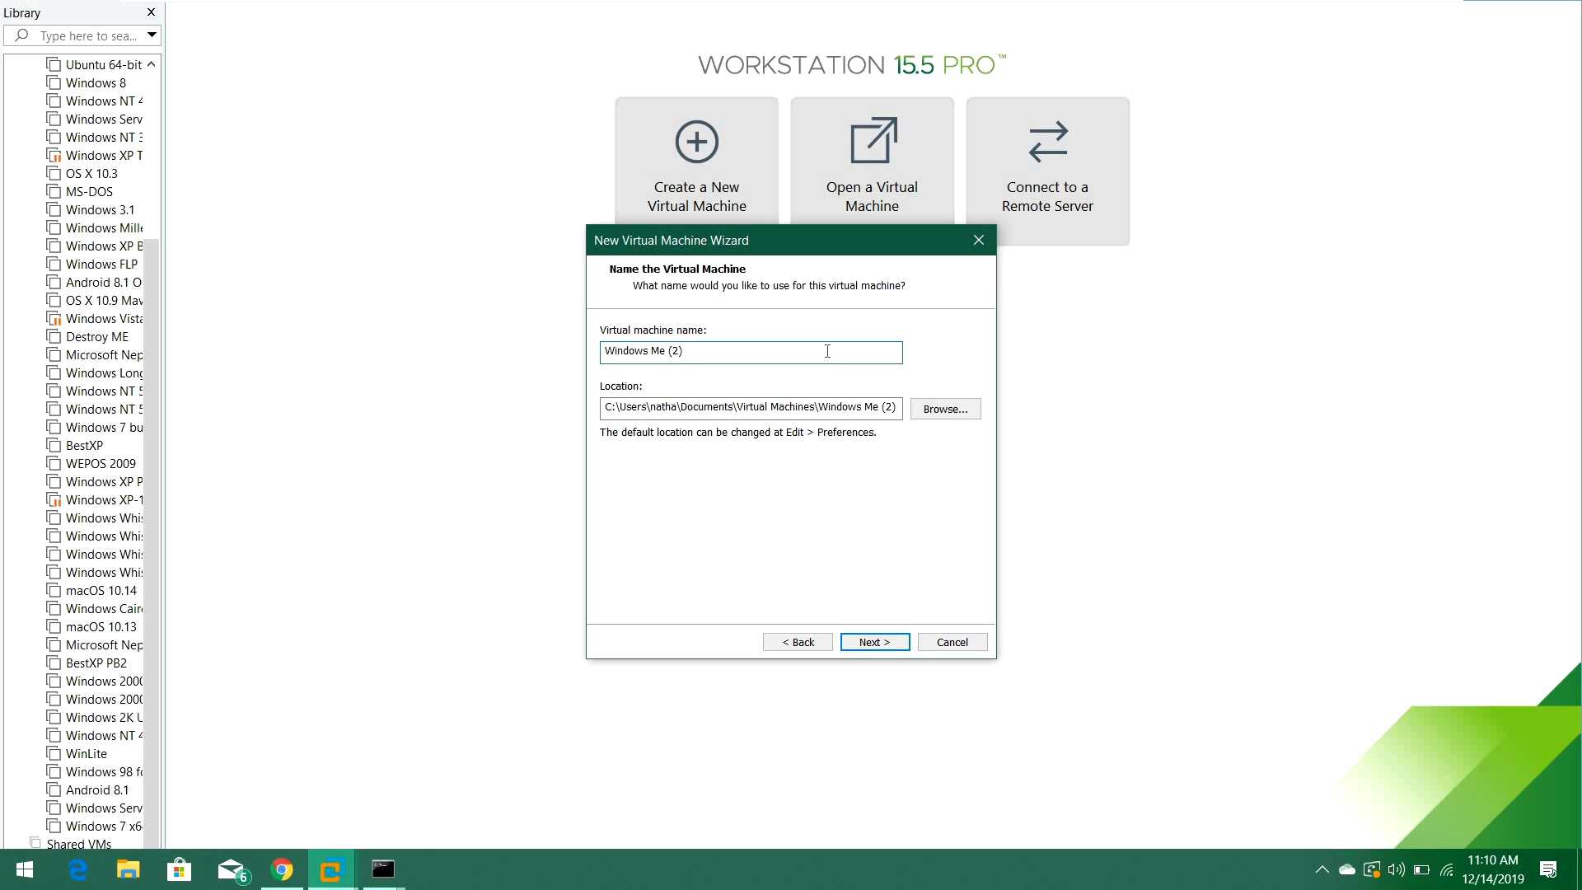
key(BackSpace)
key(BackSpace)
key(BackSpace)
text(for Video)
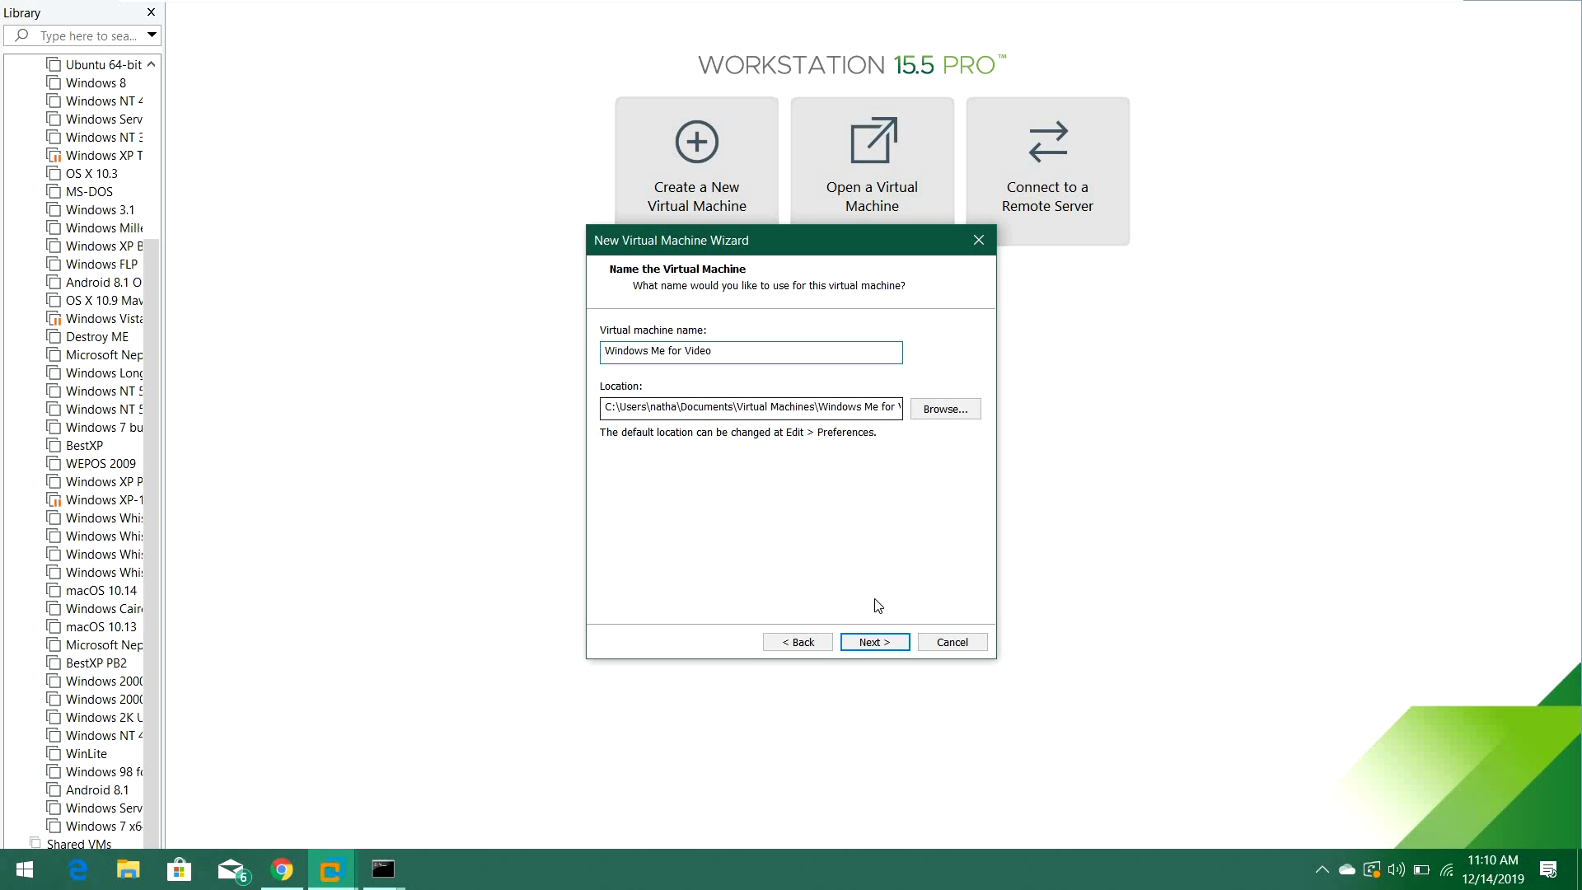
click(881, 644)
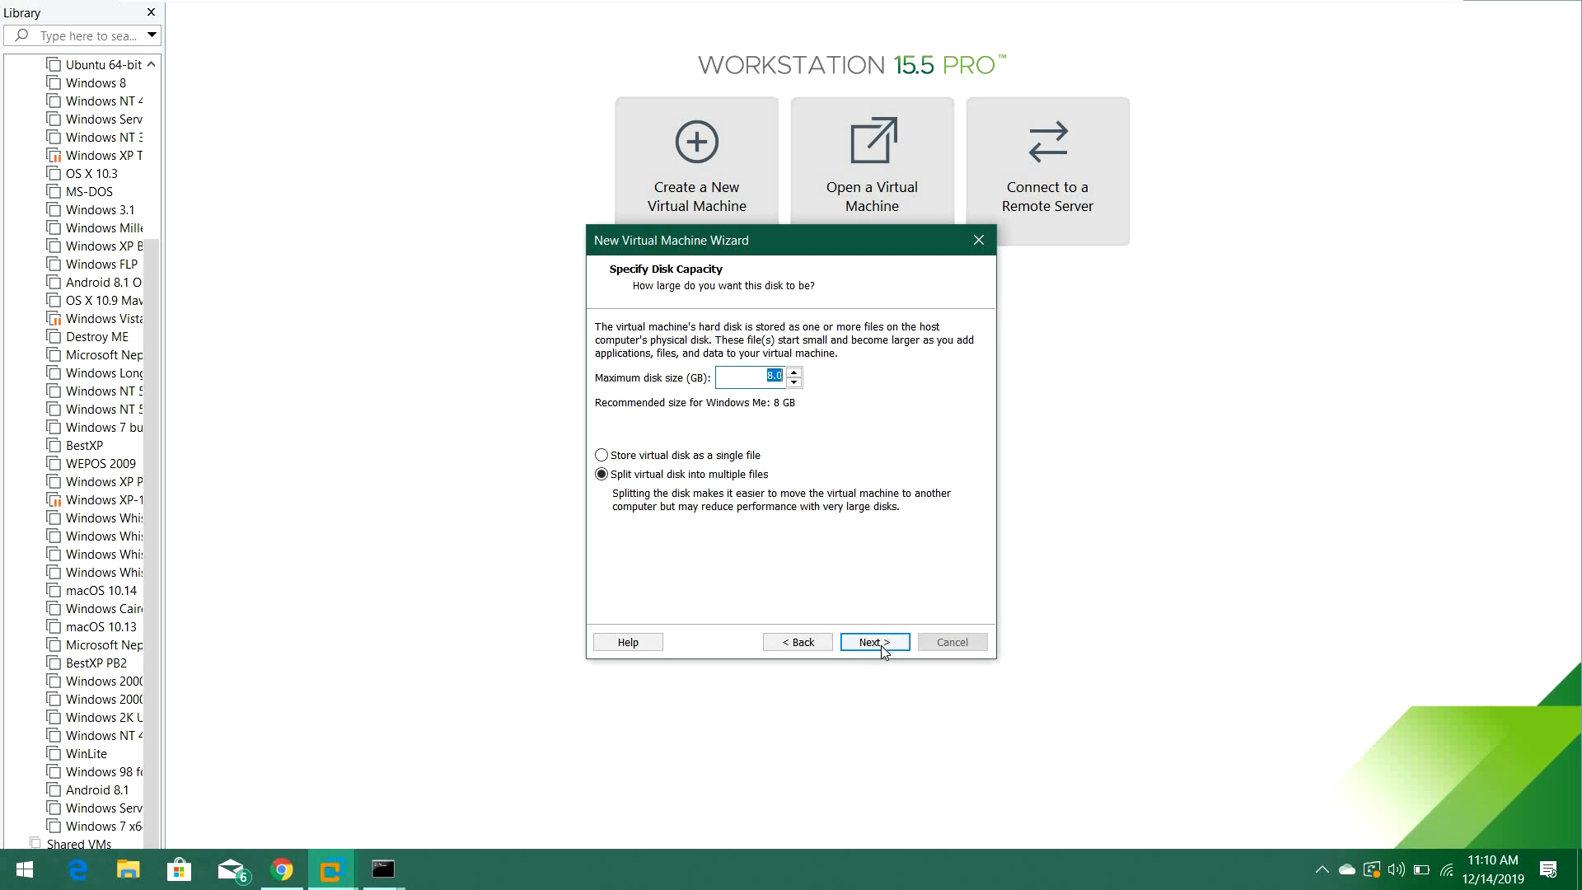
Store the virtual disk as a single file with a maximum size of 20 GB and continue.
click(685, 458)
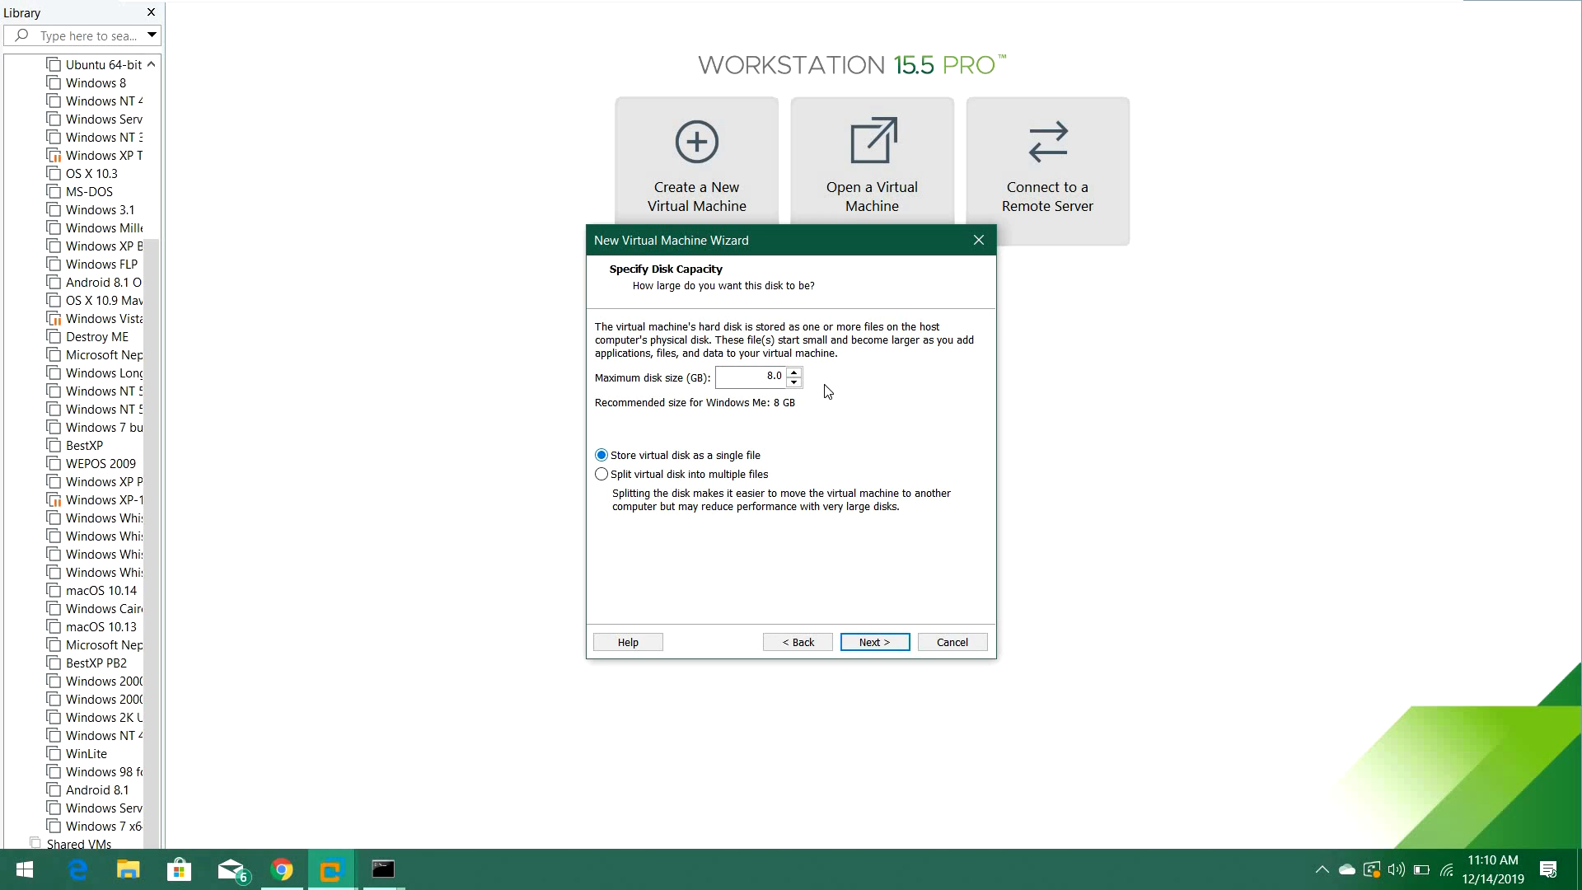
click(793, 375)
click(792, 375)
click(793, 375)
click(793, 376)
click(793, 376)
click(792, 376)
click(793, 376)
click(792, 376)
click(793, 376)
click(792, 376)
click(793, 376)
click(792, 376)
click(872, 644)
Customize the hardware memory to 512 MB, then finish creating and powering on the virtual machine.
click(708, 527)
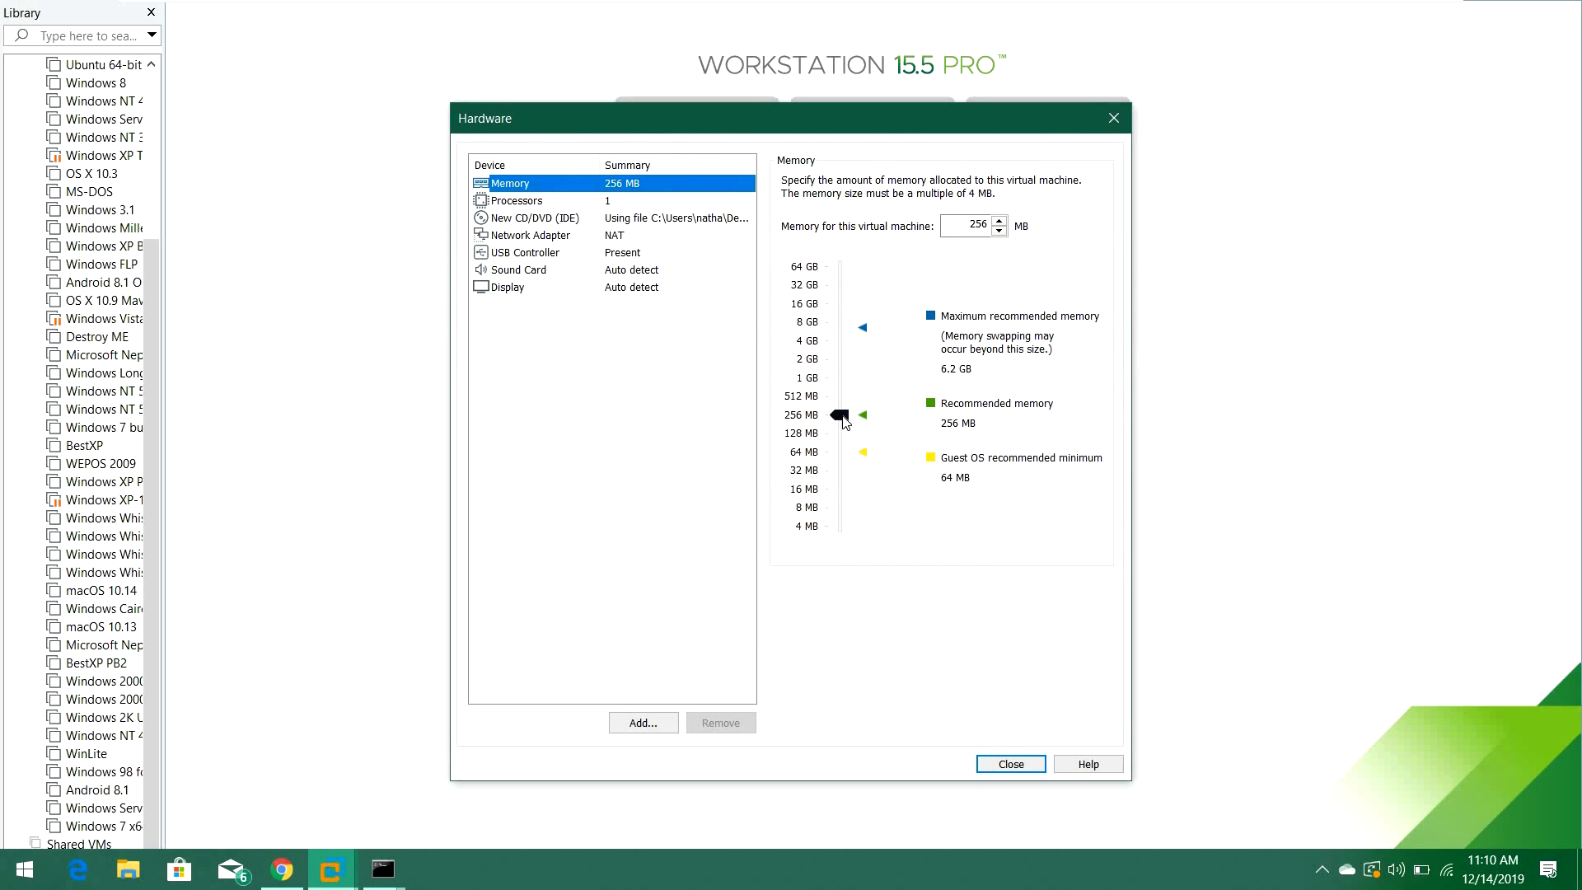
drag(846, 401, 849, 402)
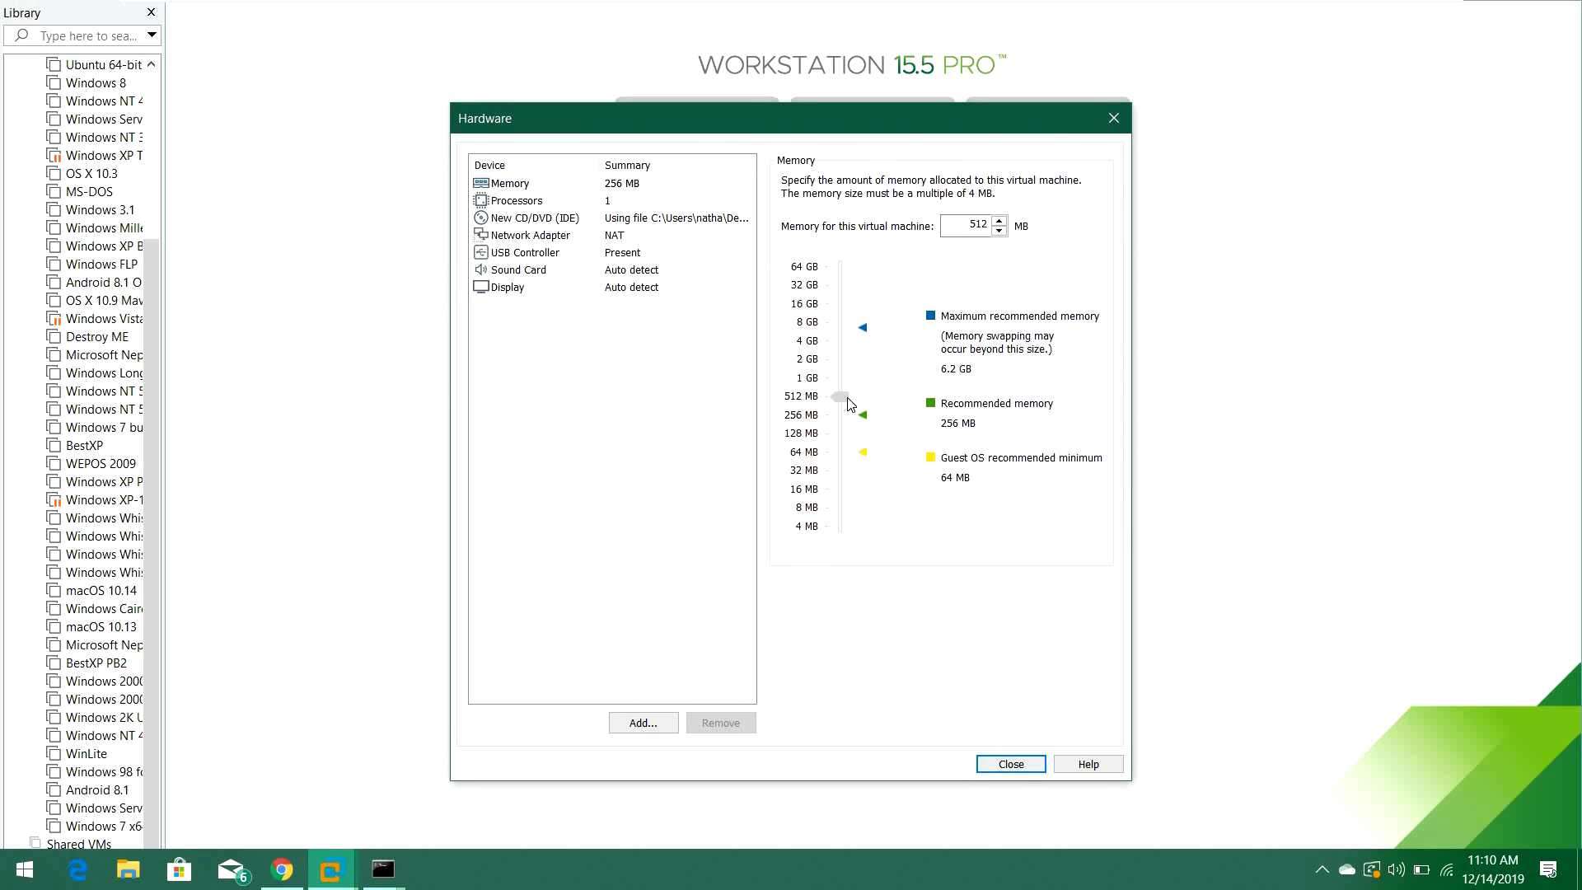
click(1014, 765)
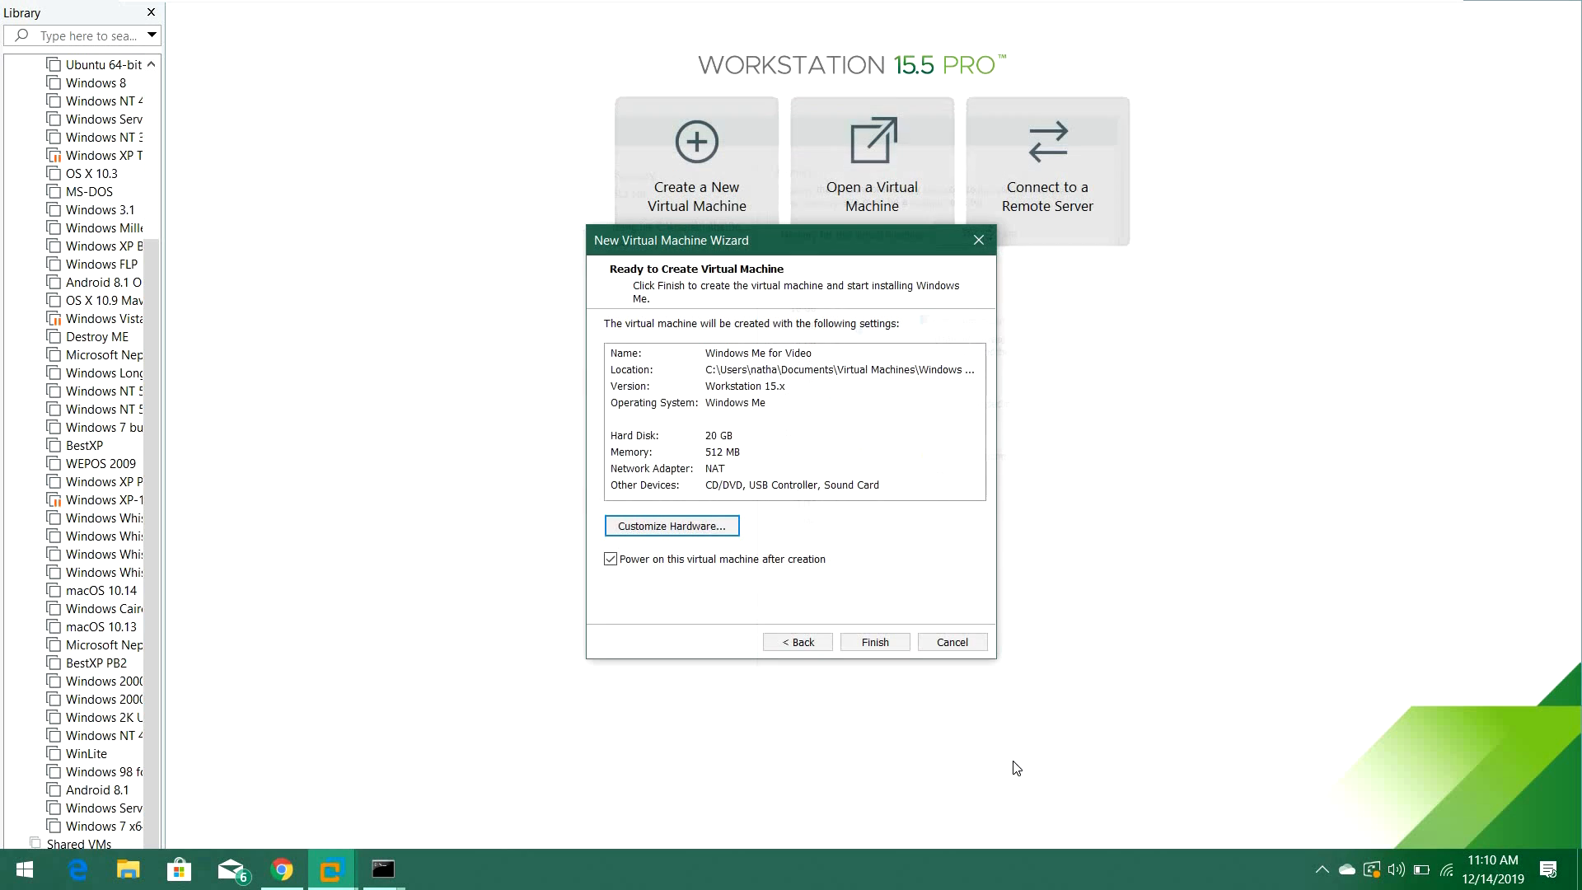
click(874, 642)
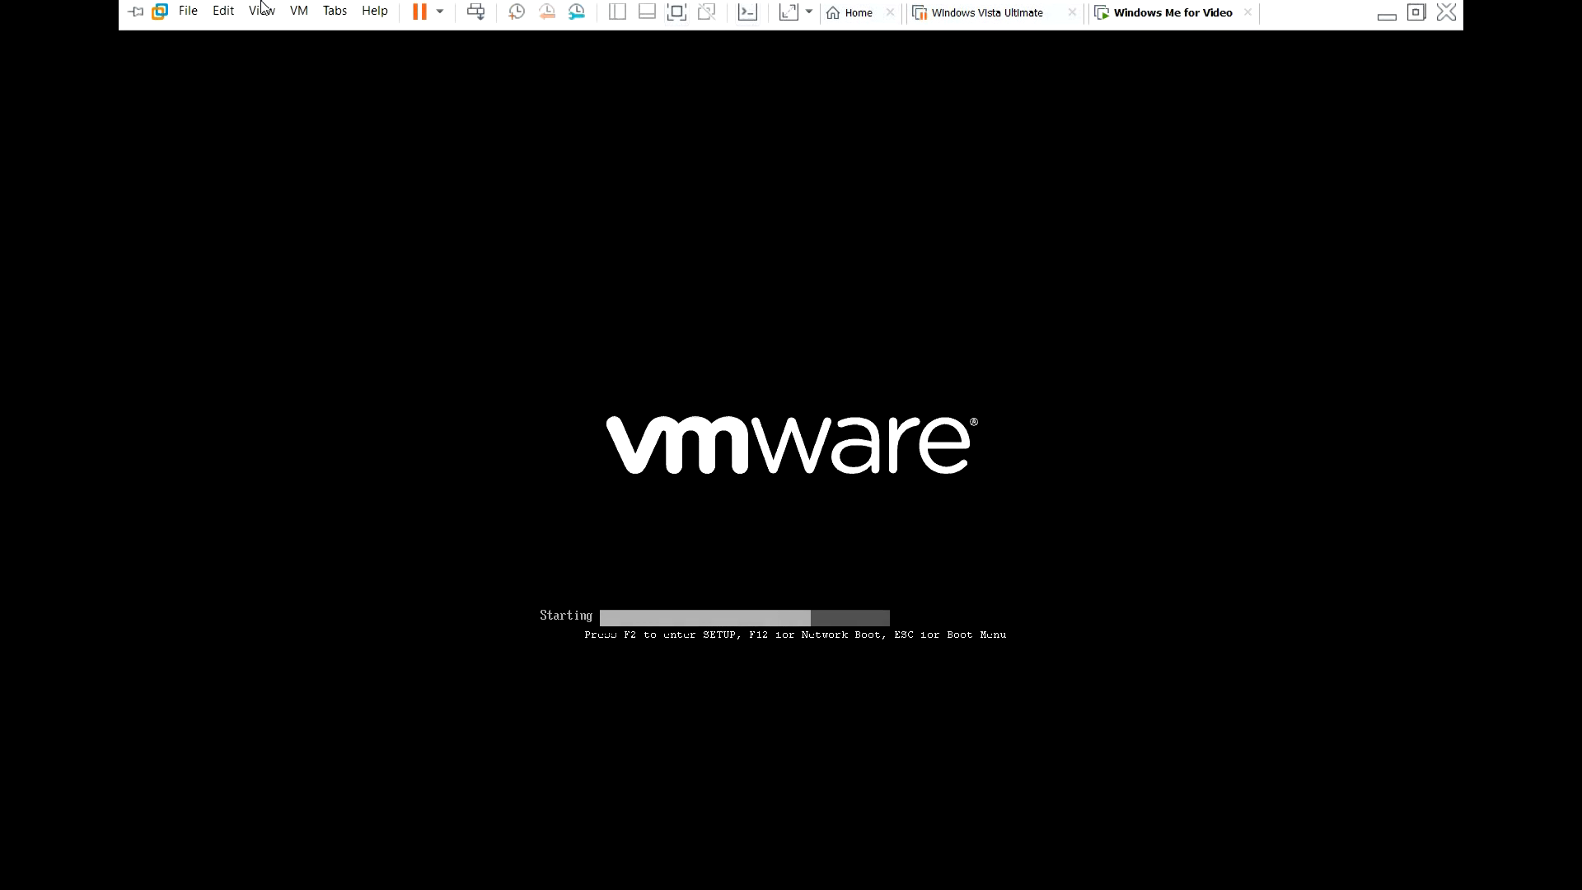
Enter full-screen view and choose to boot from CD-ROM in the Windows ME startup menu.
click(262, 14)
click(316, 60)
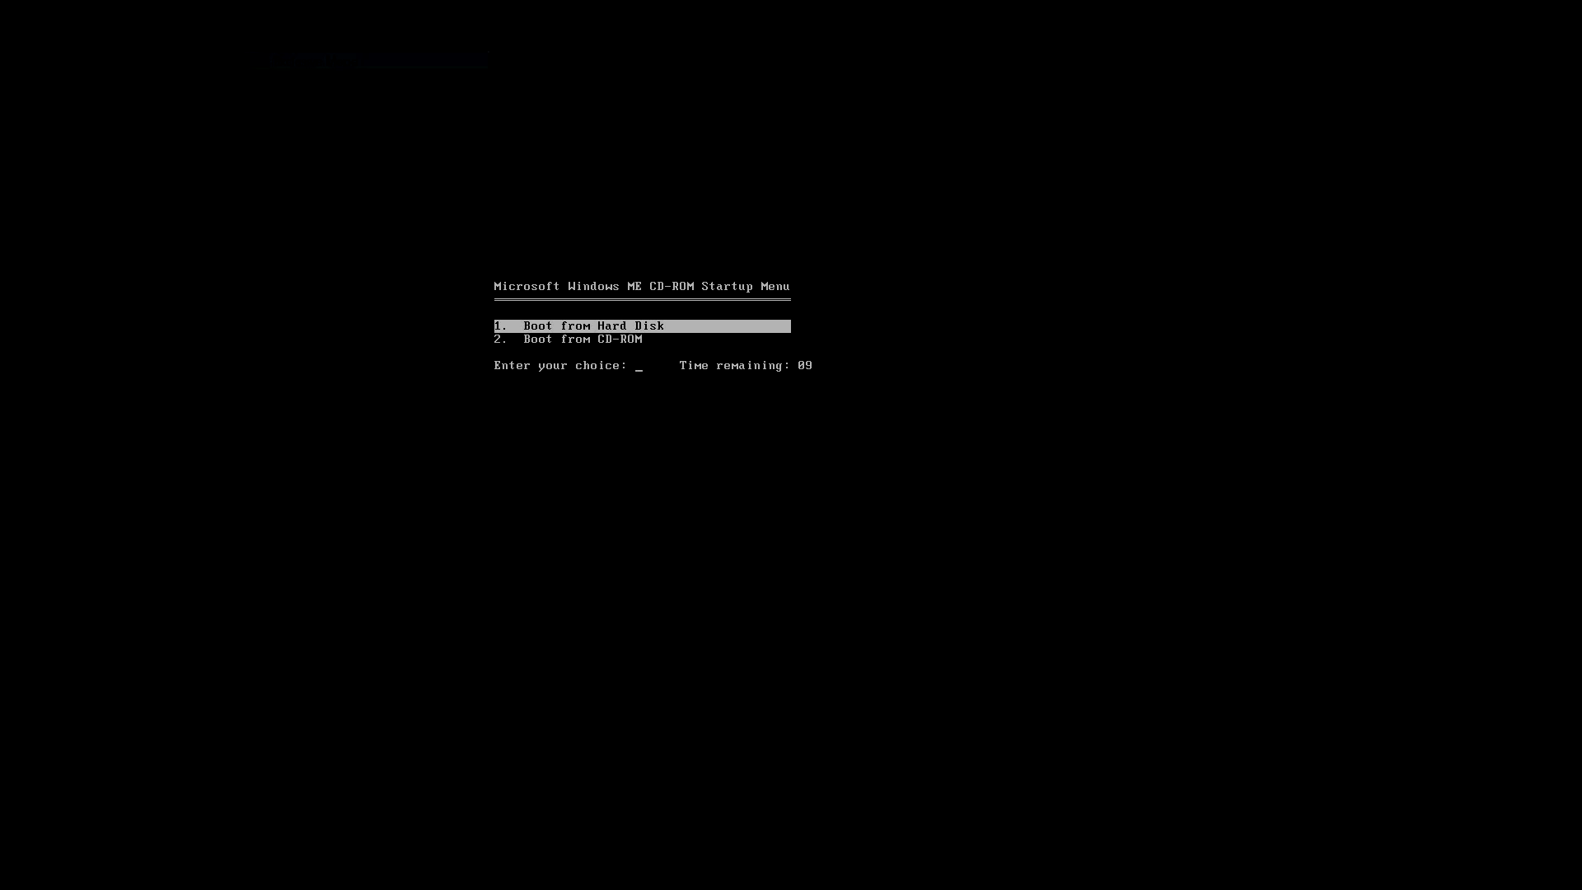
key(Down)
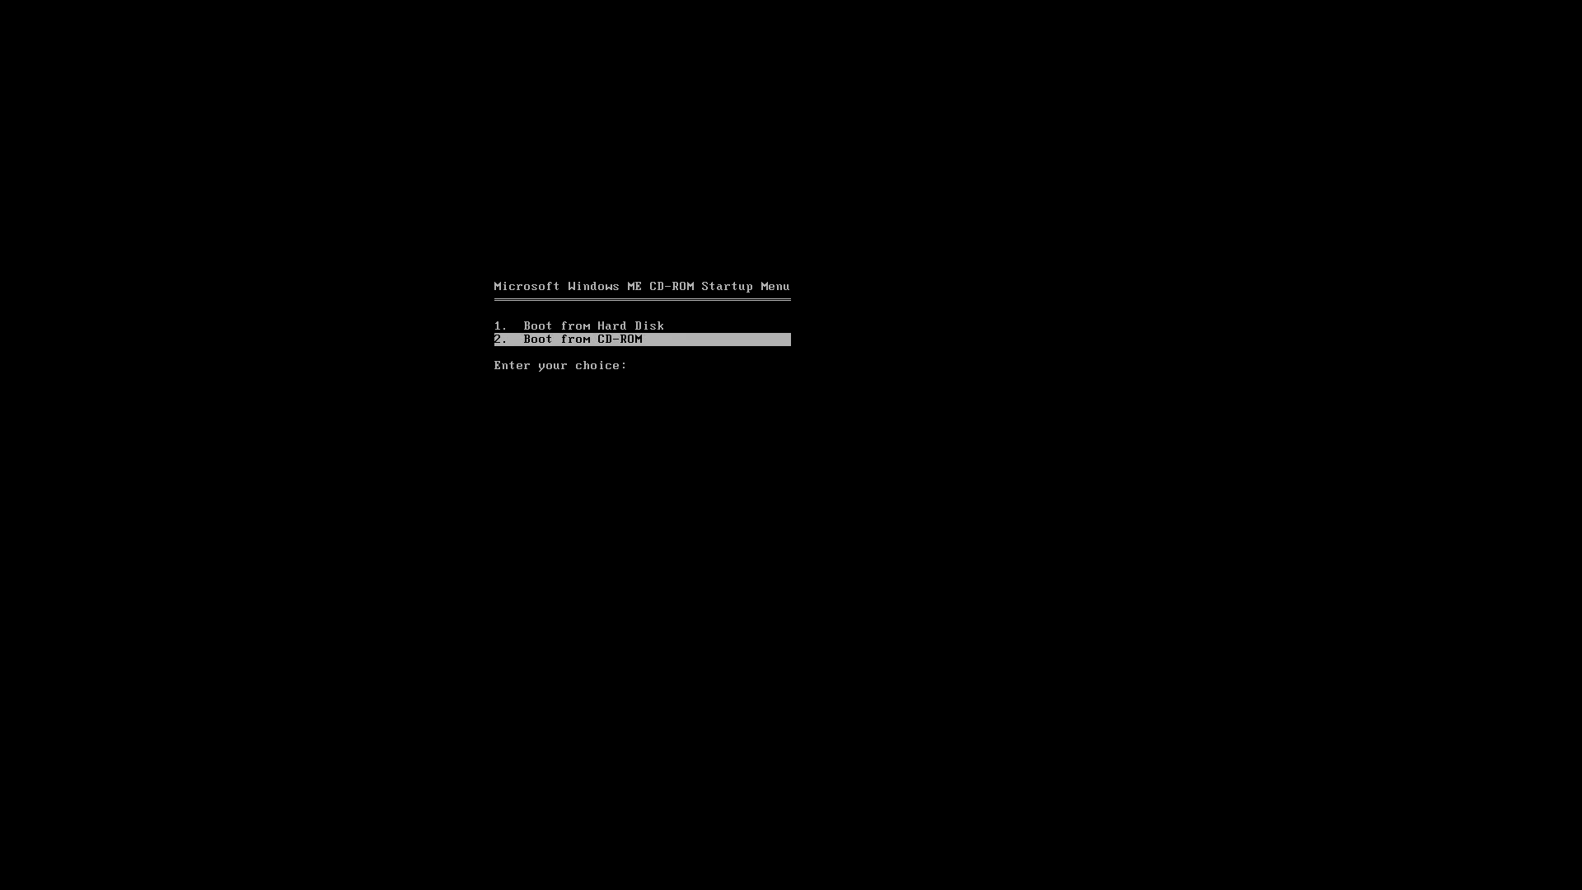
key(Return)
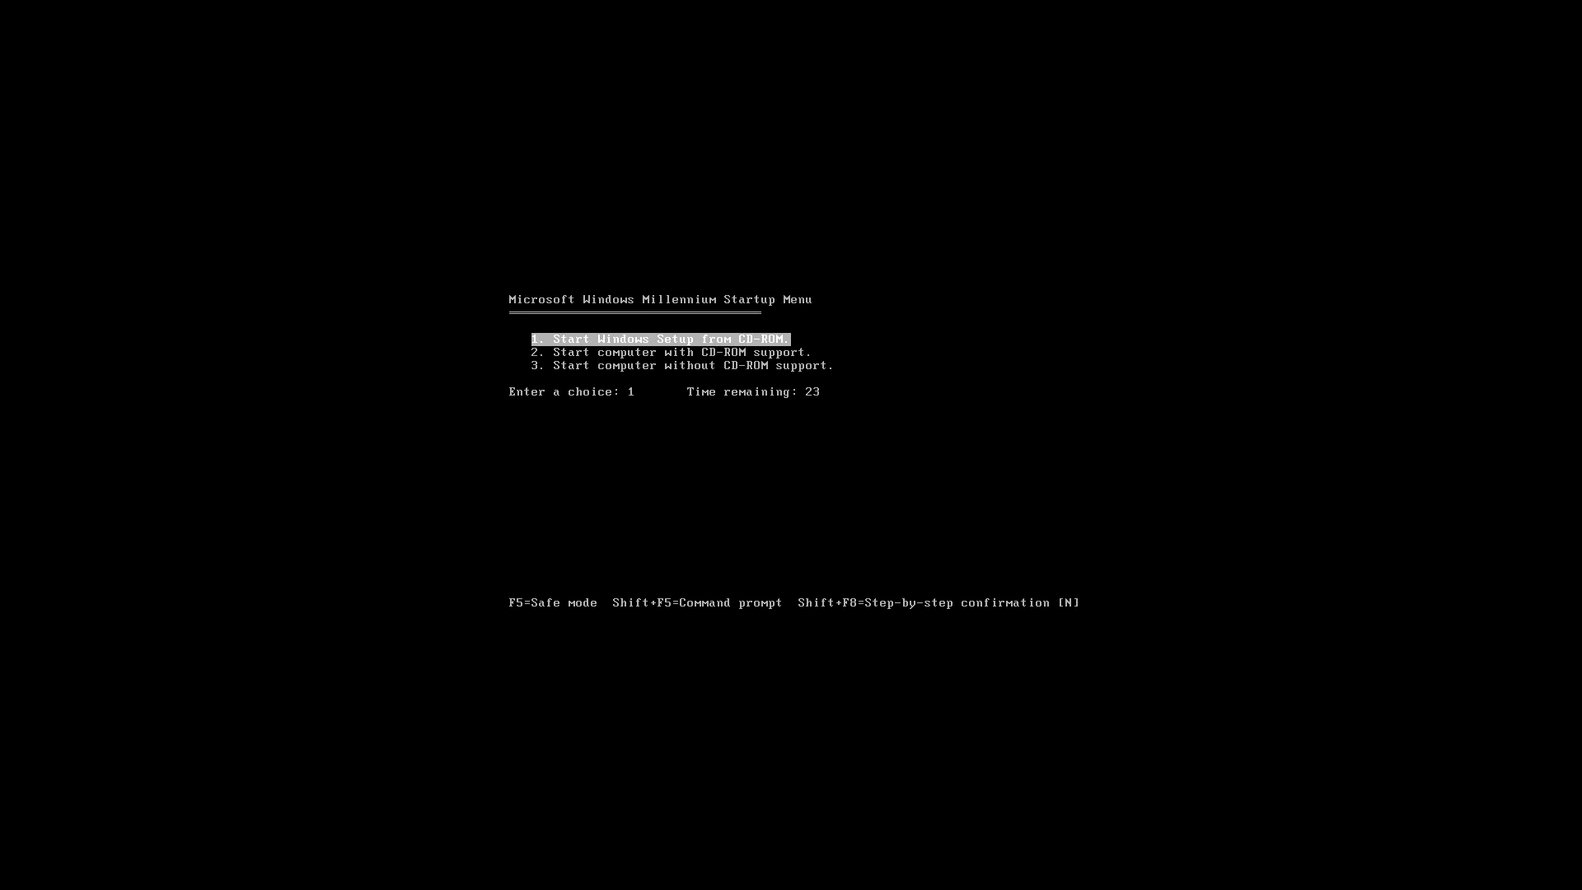
Start Windows Setup from CD-ROM and continue past the setup welcome screen.
key(Return)
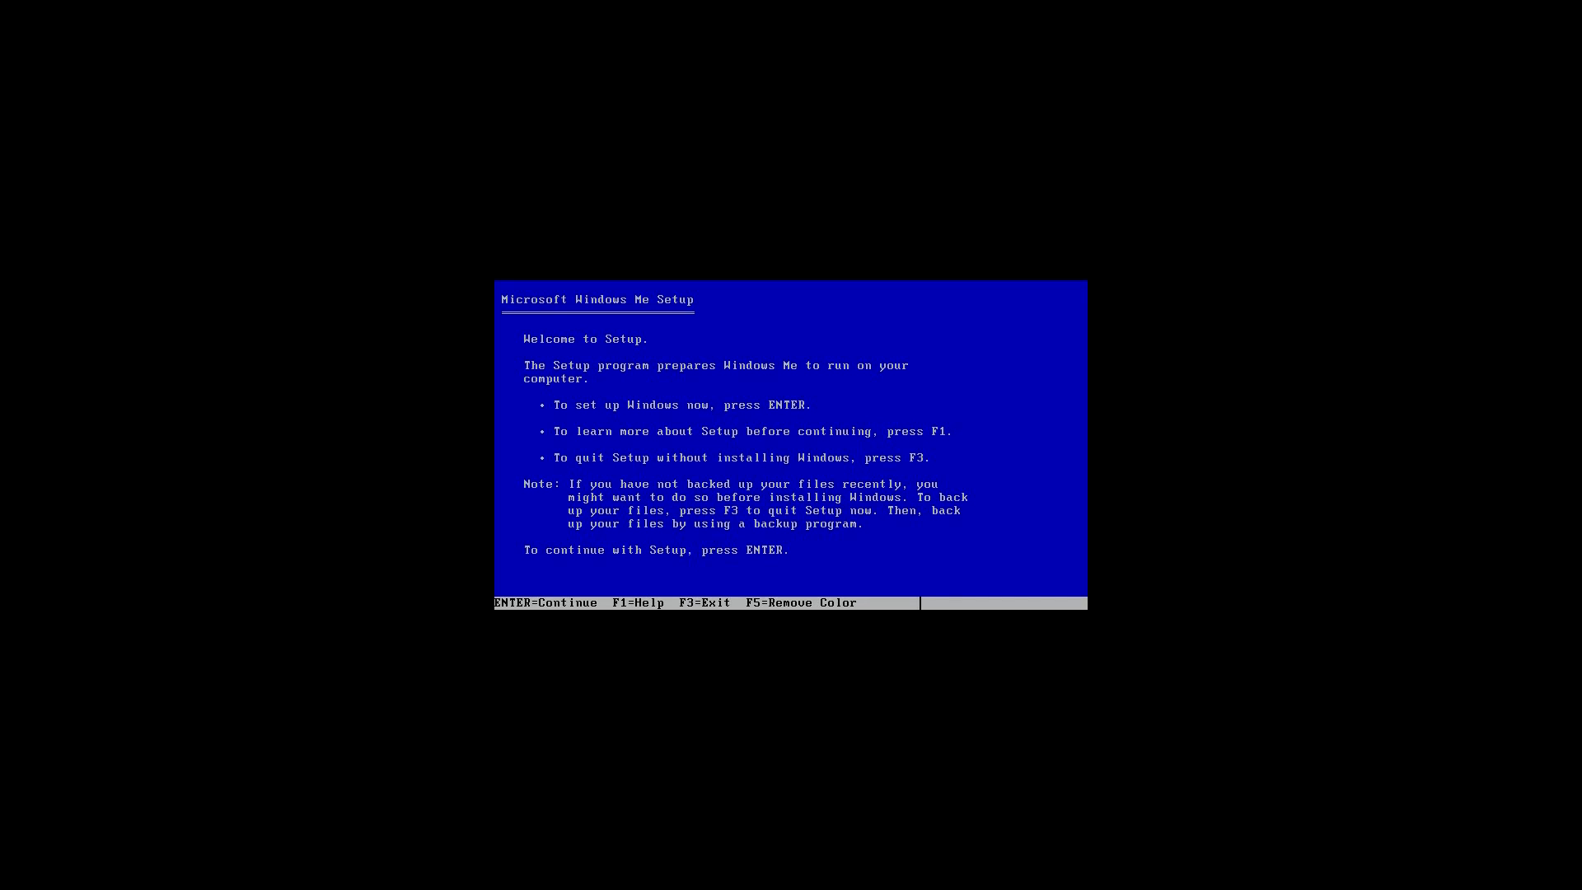
key(Return)
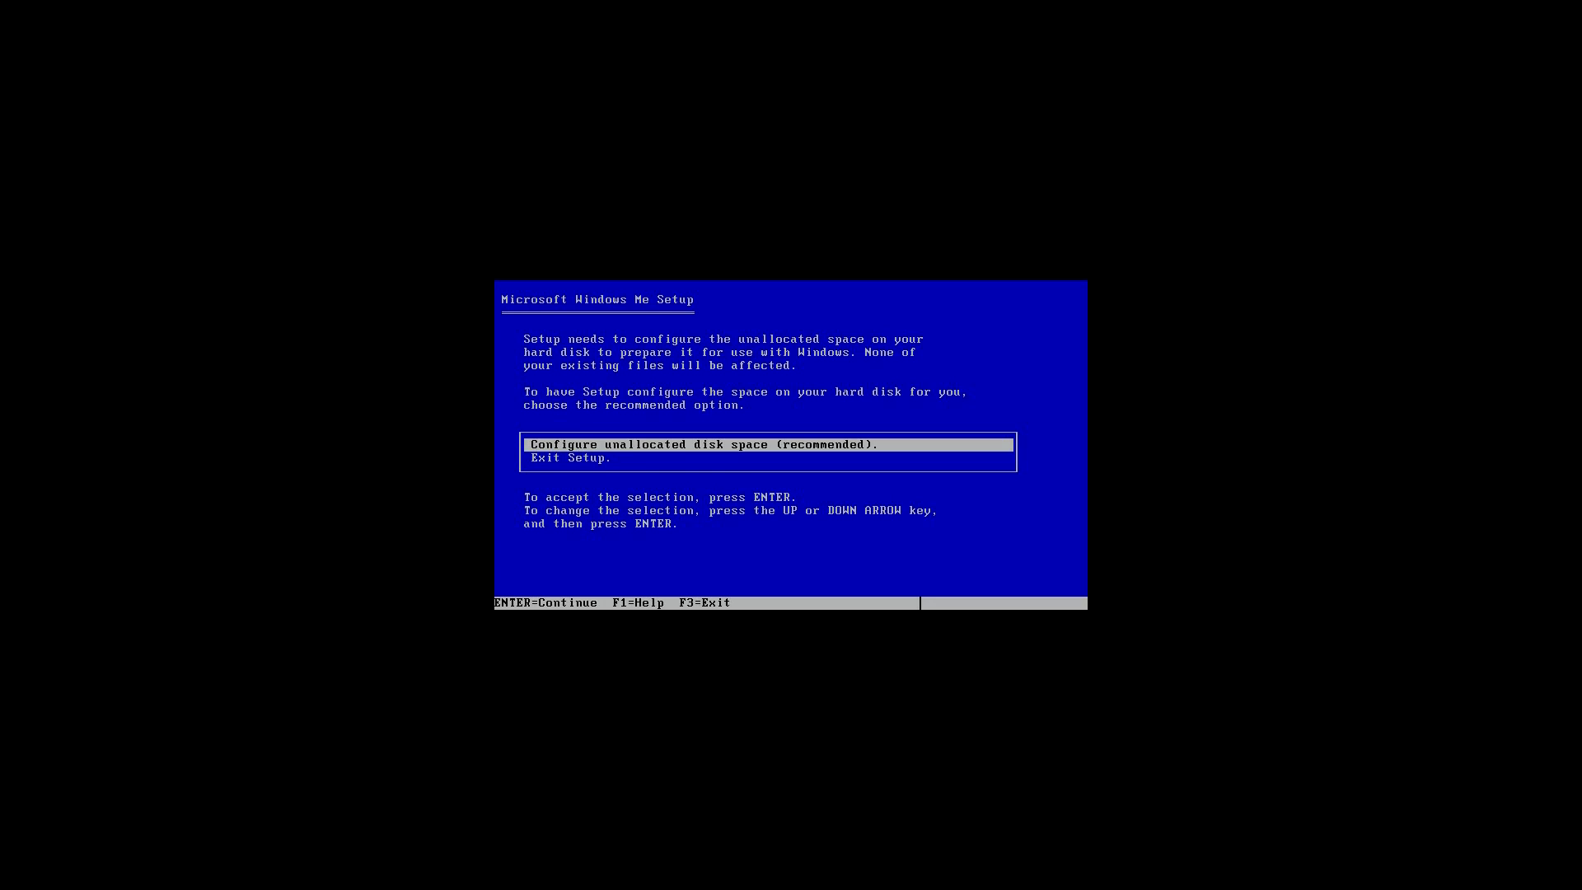
Configure the unallocated disk space with large disk support enabled and restart the computer.
key(Return)
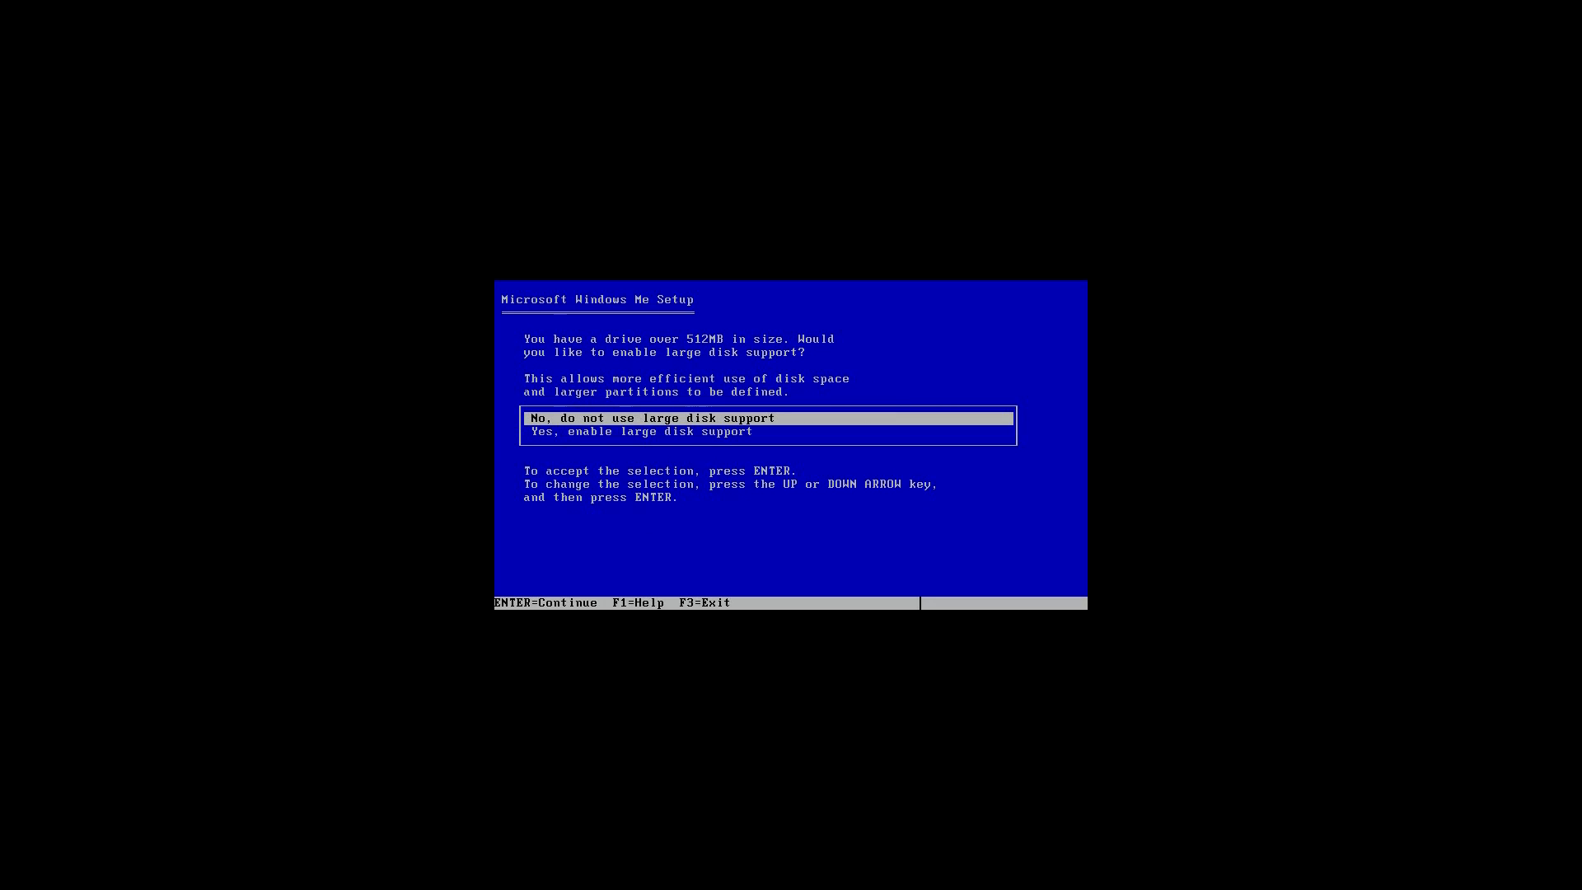
key(Down)
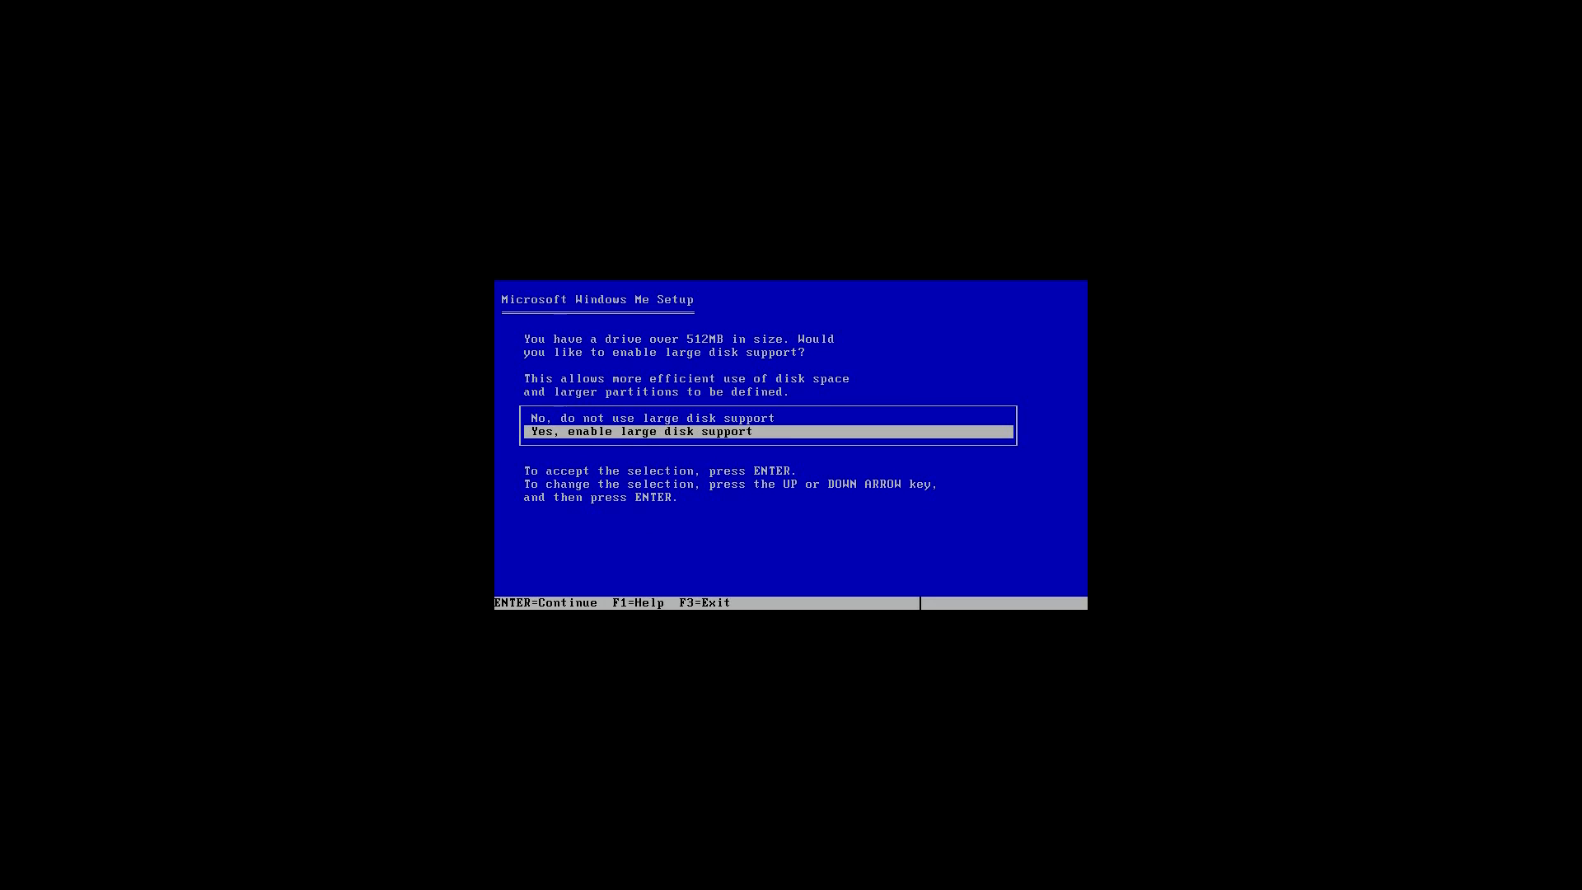
key(Return)
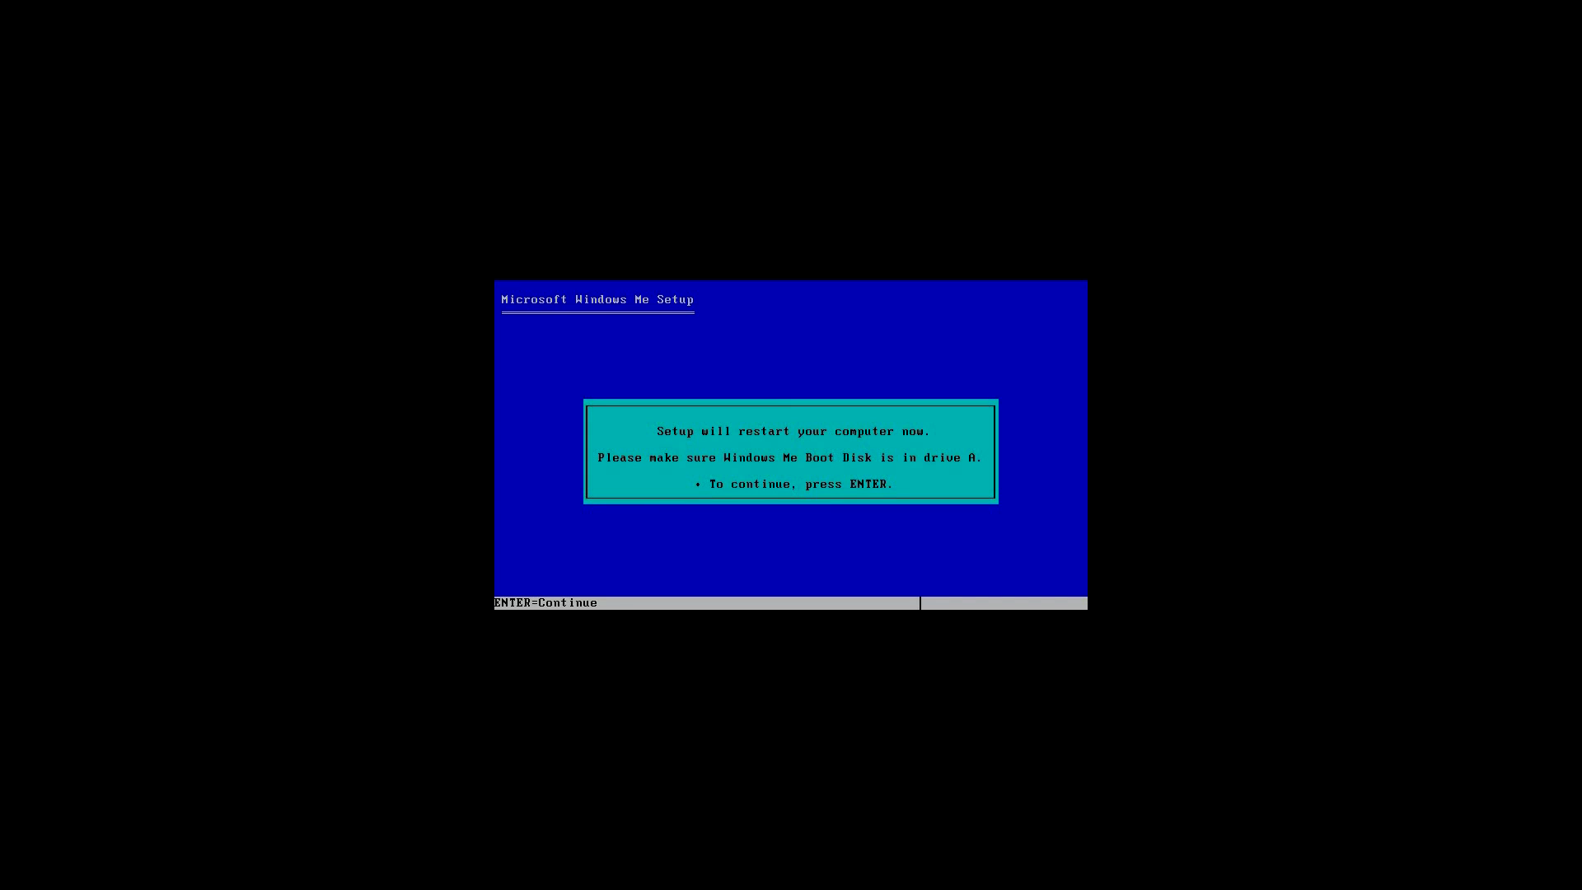
key(Return)
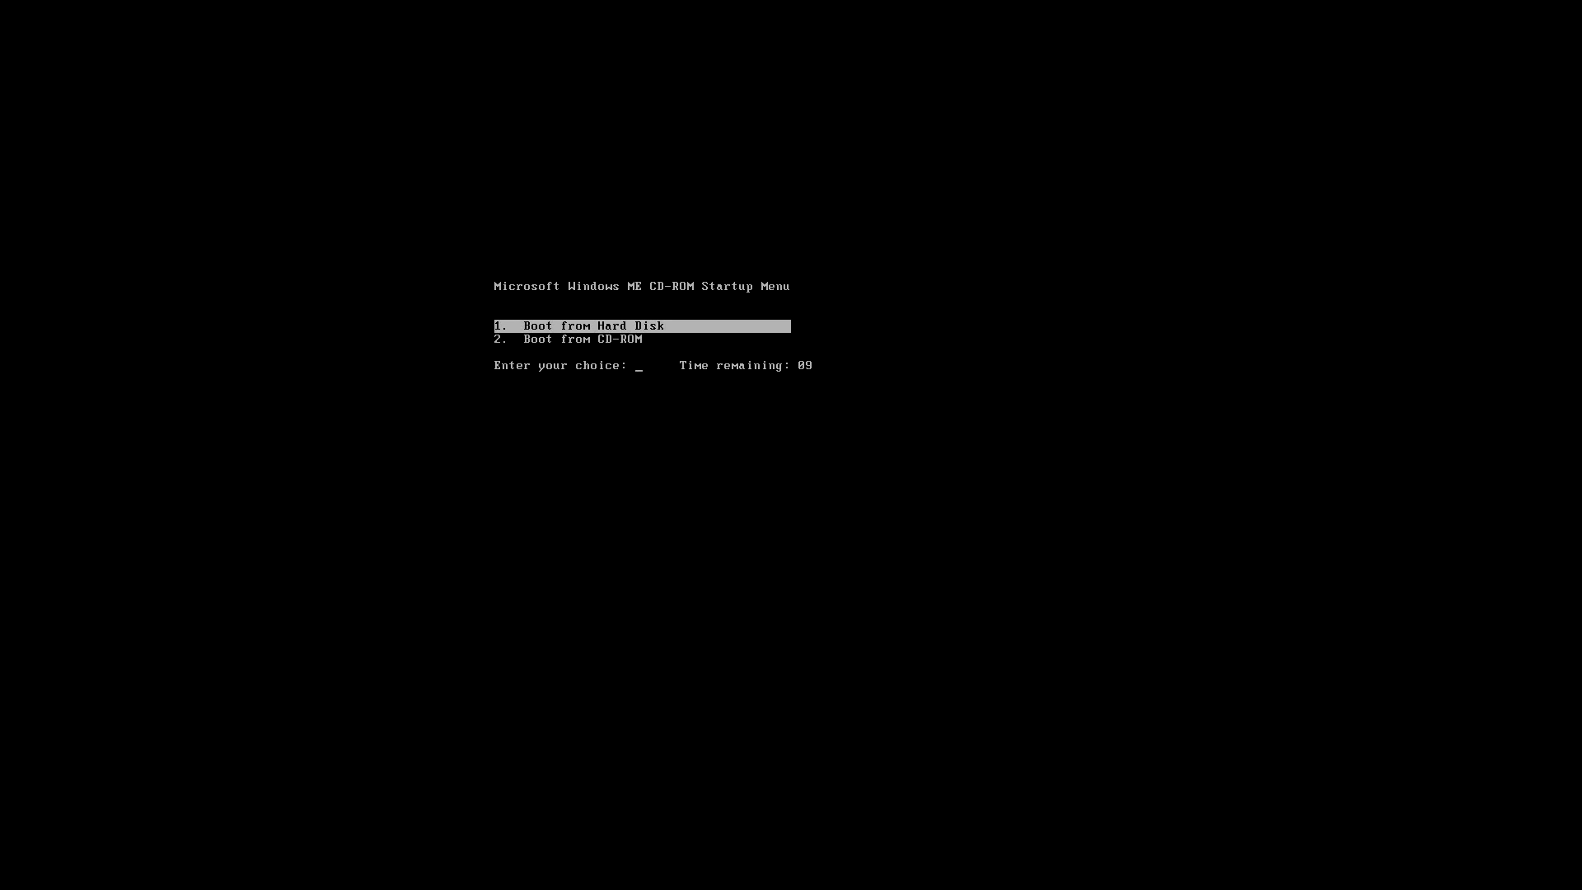
Boot from CD-ROM again, start Windows Setup, and continue with the routine system check.
key(Down)
key(Return)
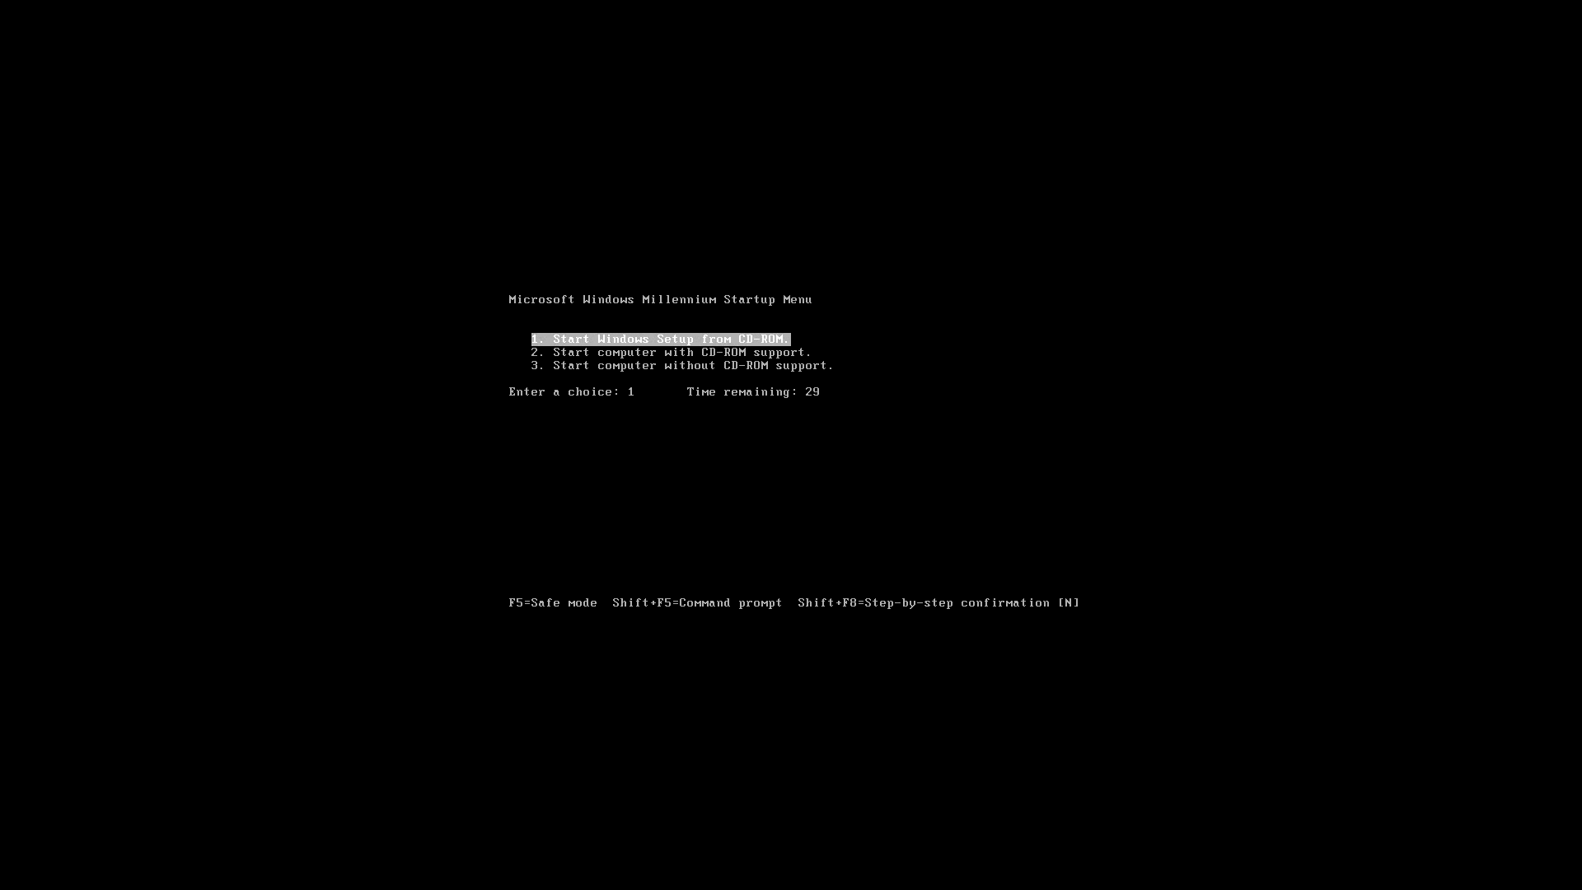
key(Return)
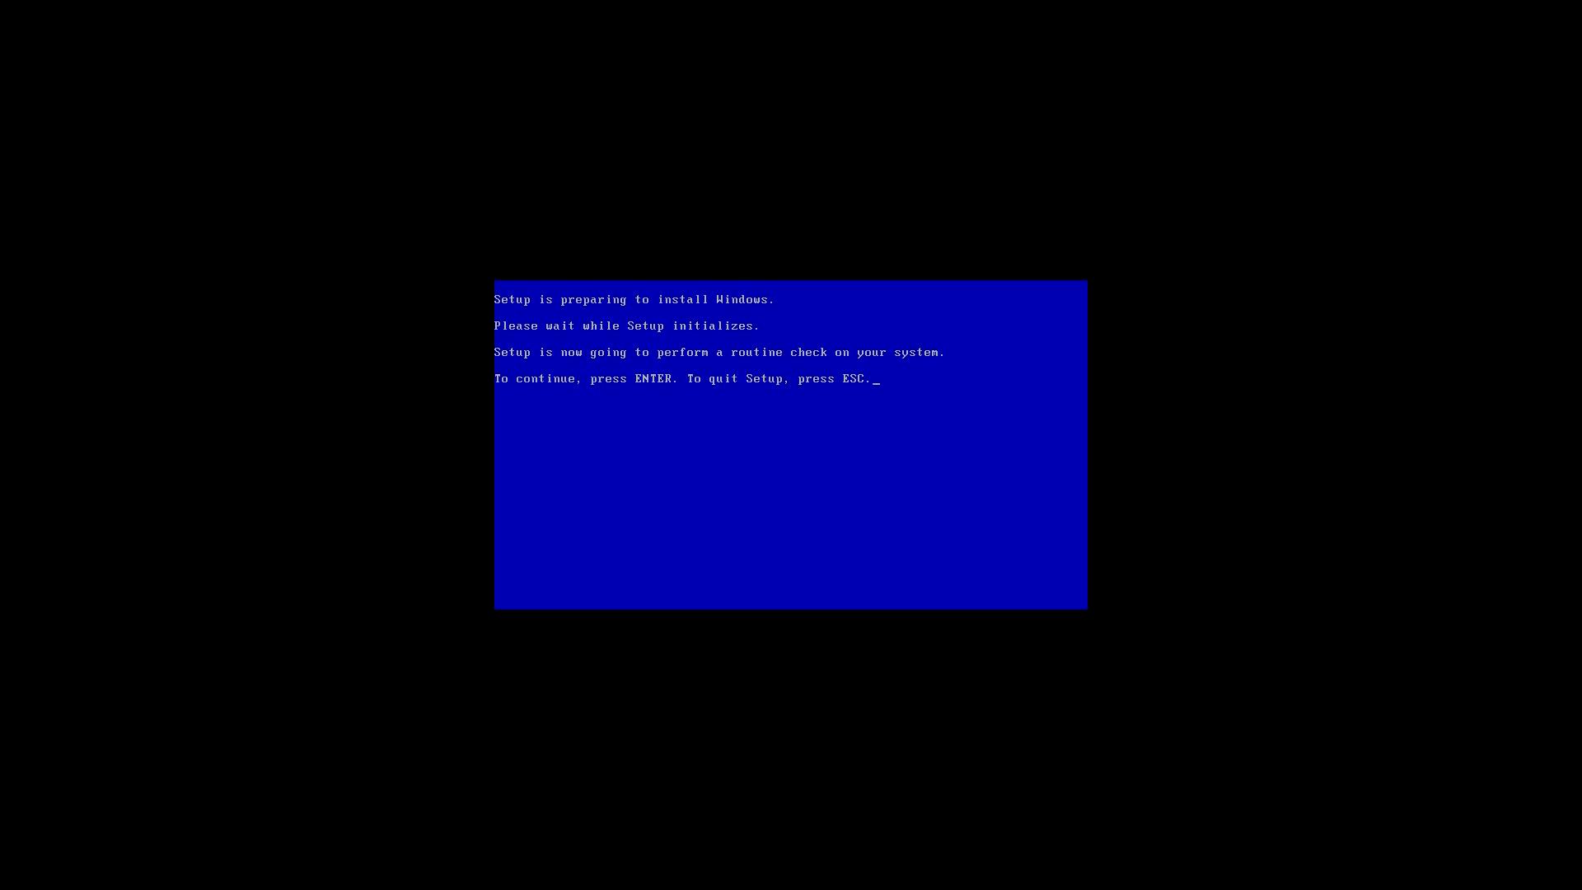
key(Return)
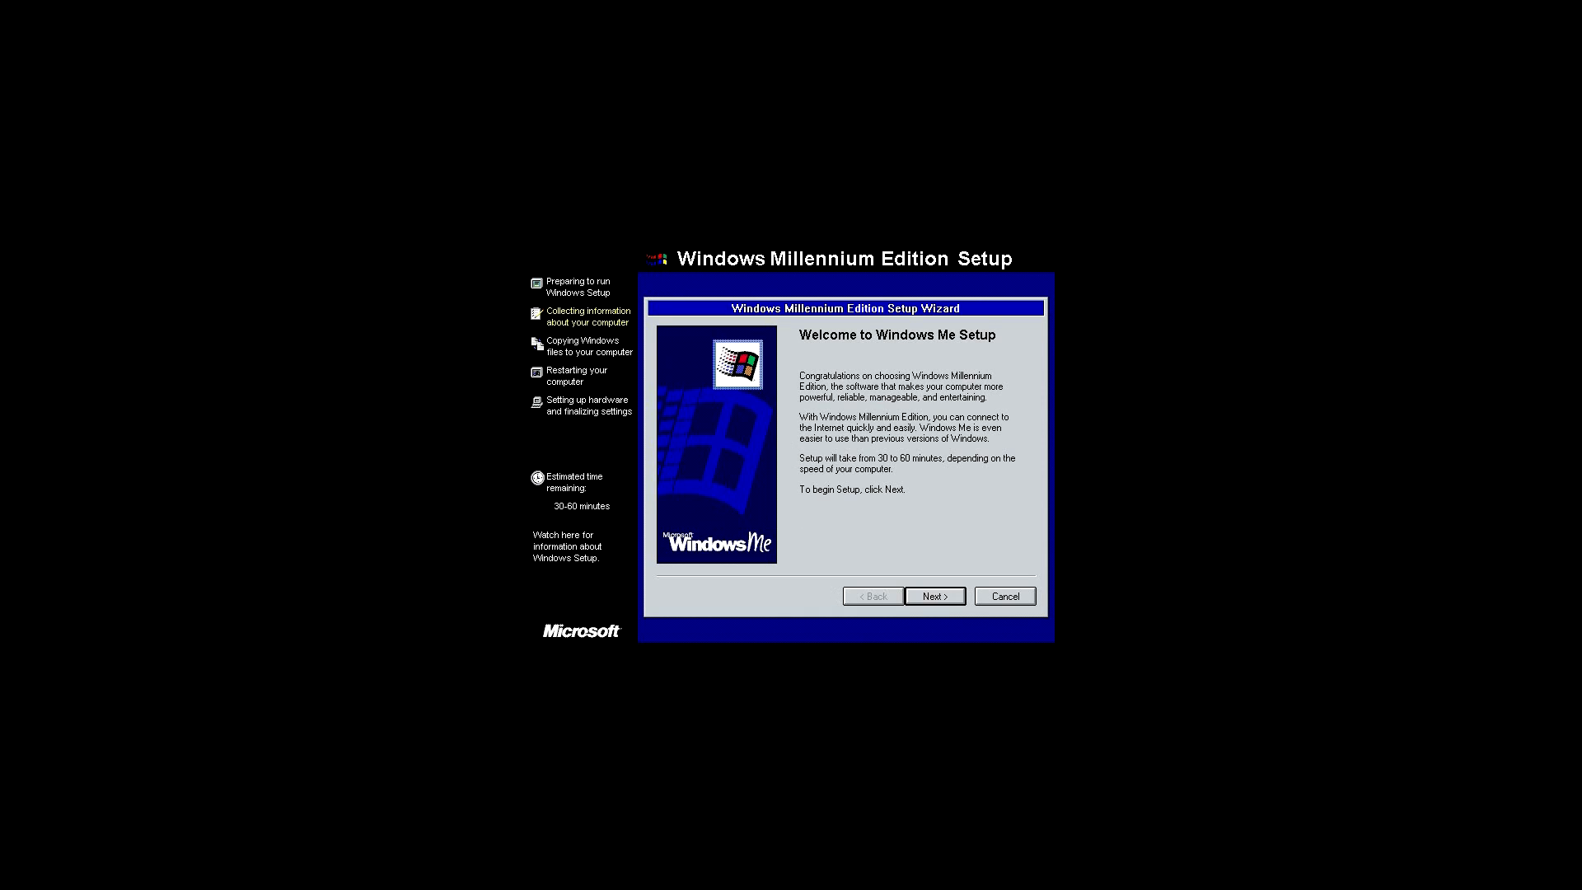
Proceed through the setup wizard with the C:\WINDOWS directory, Typical setup, and the most common components.
click(934, 599)
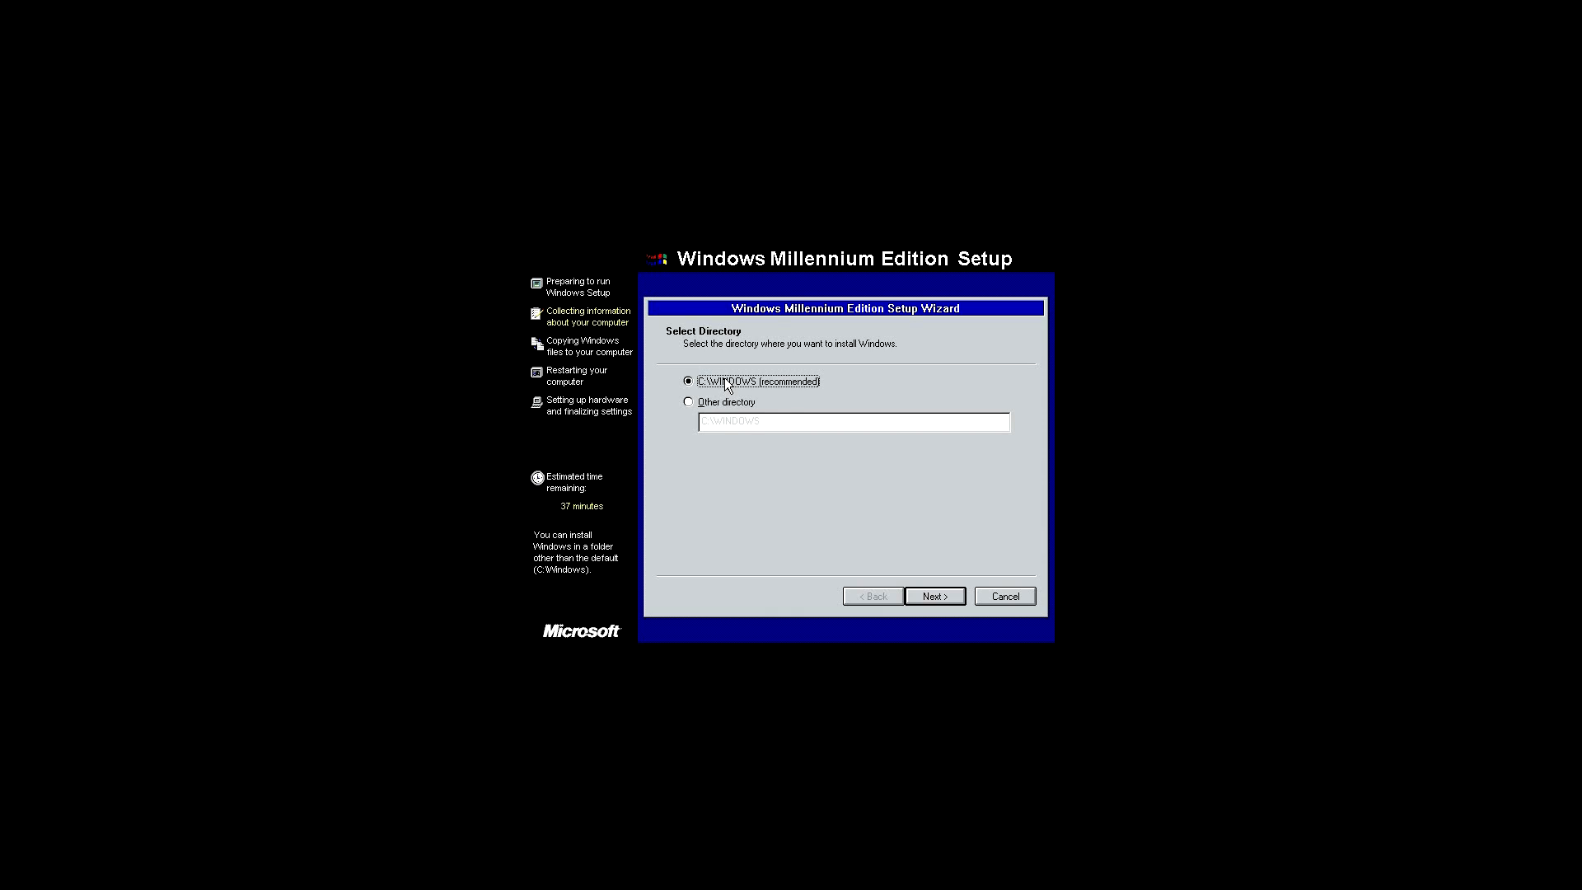
click(949, 590)
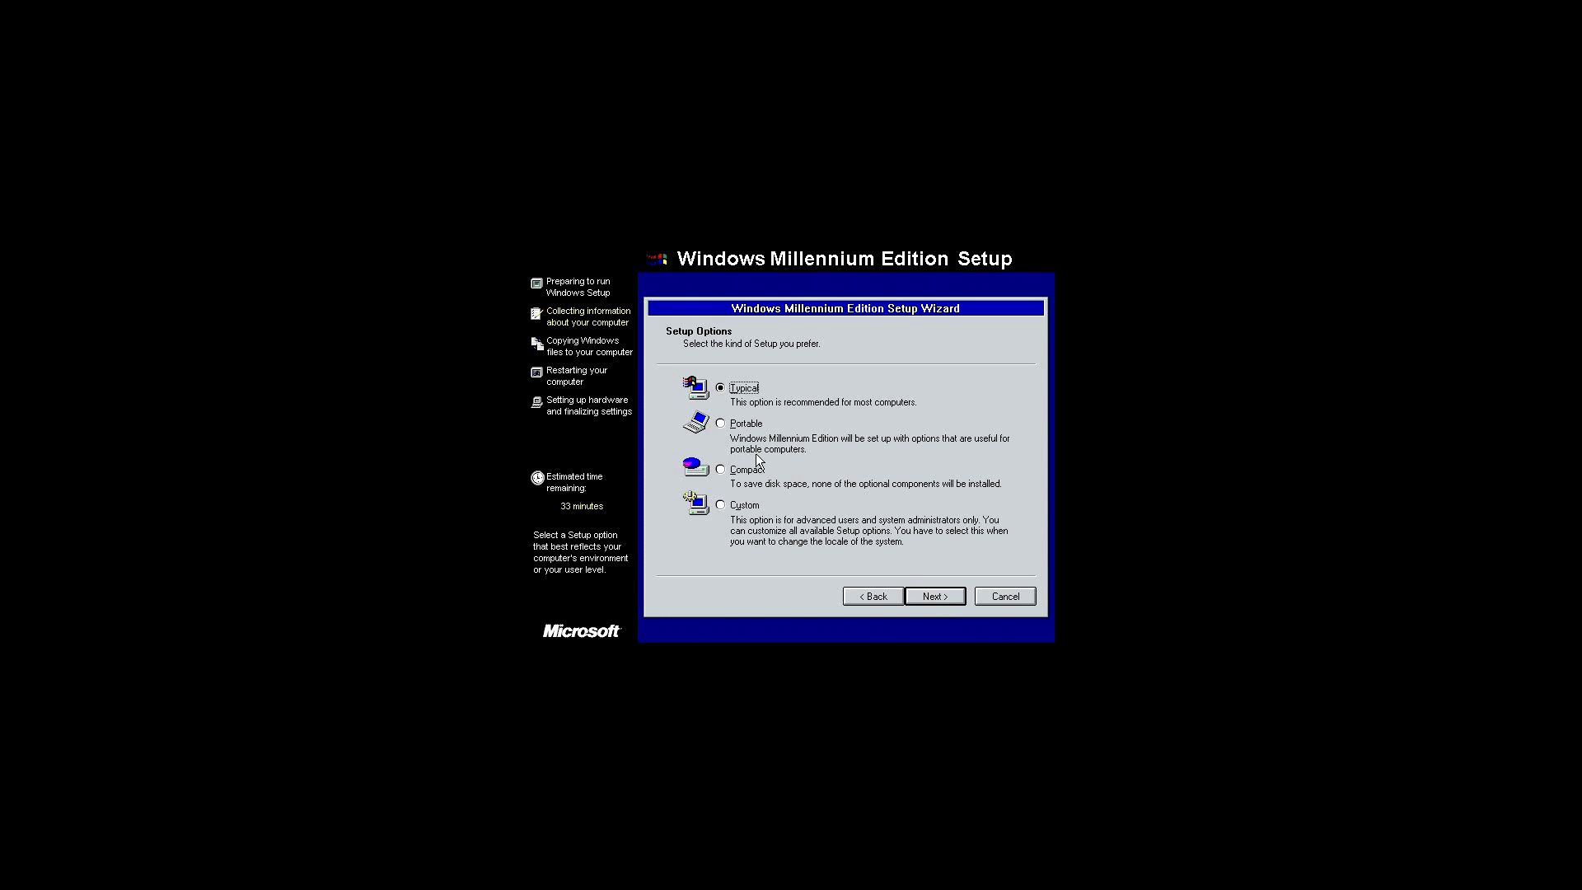
click(948, 599)
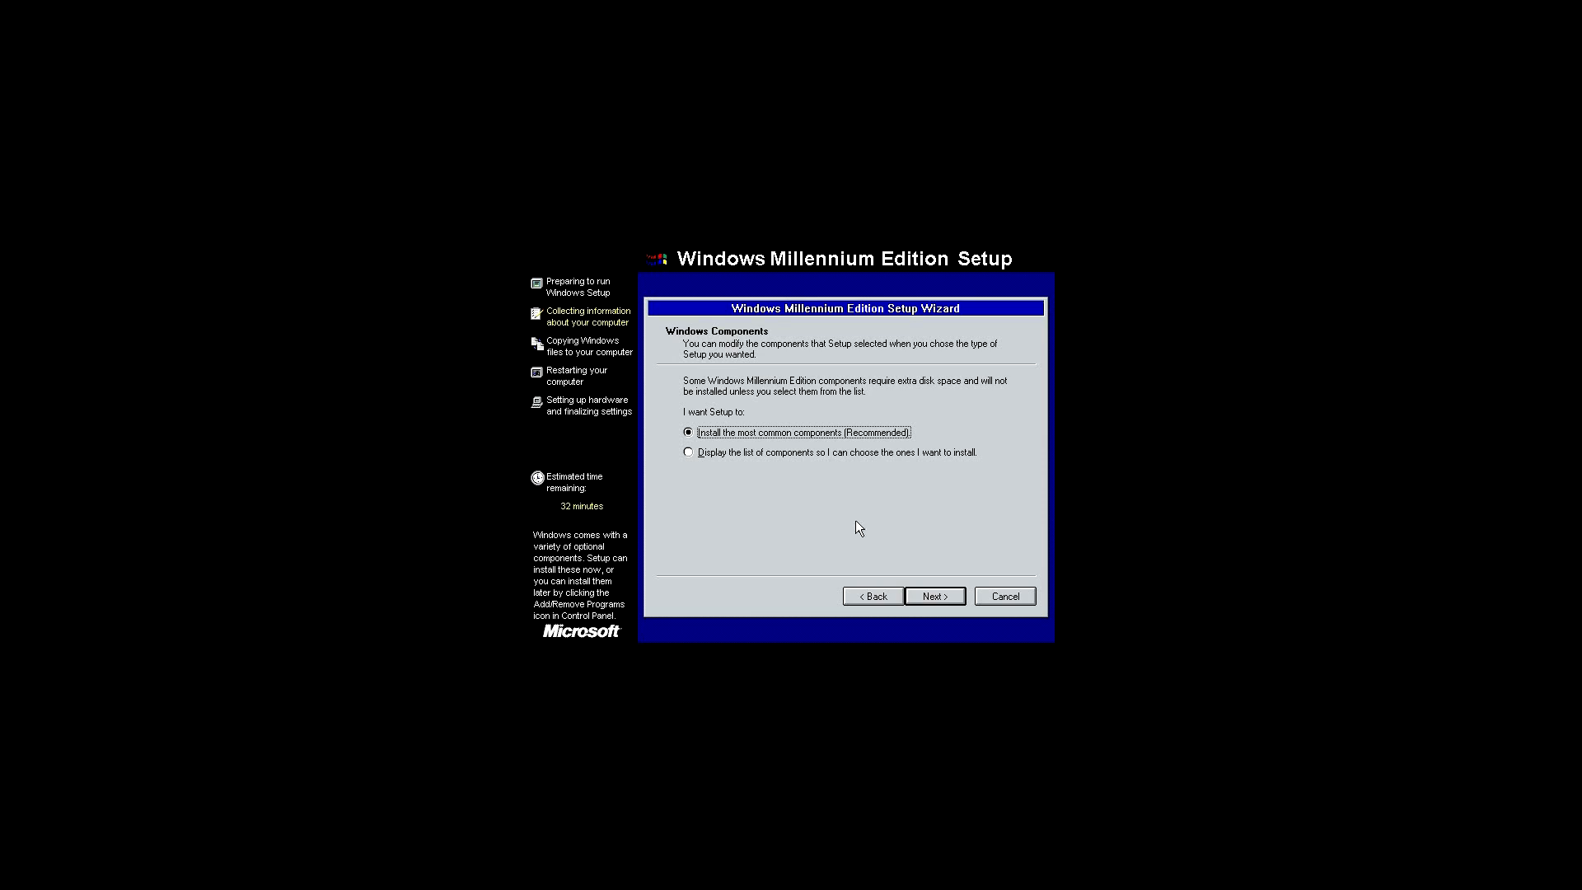
click(944, 599)
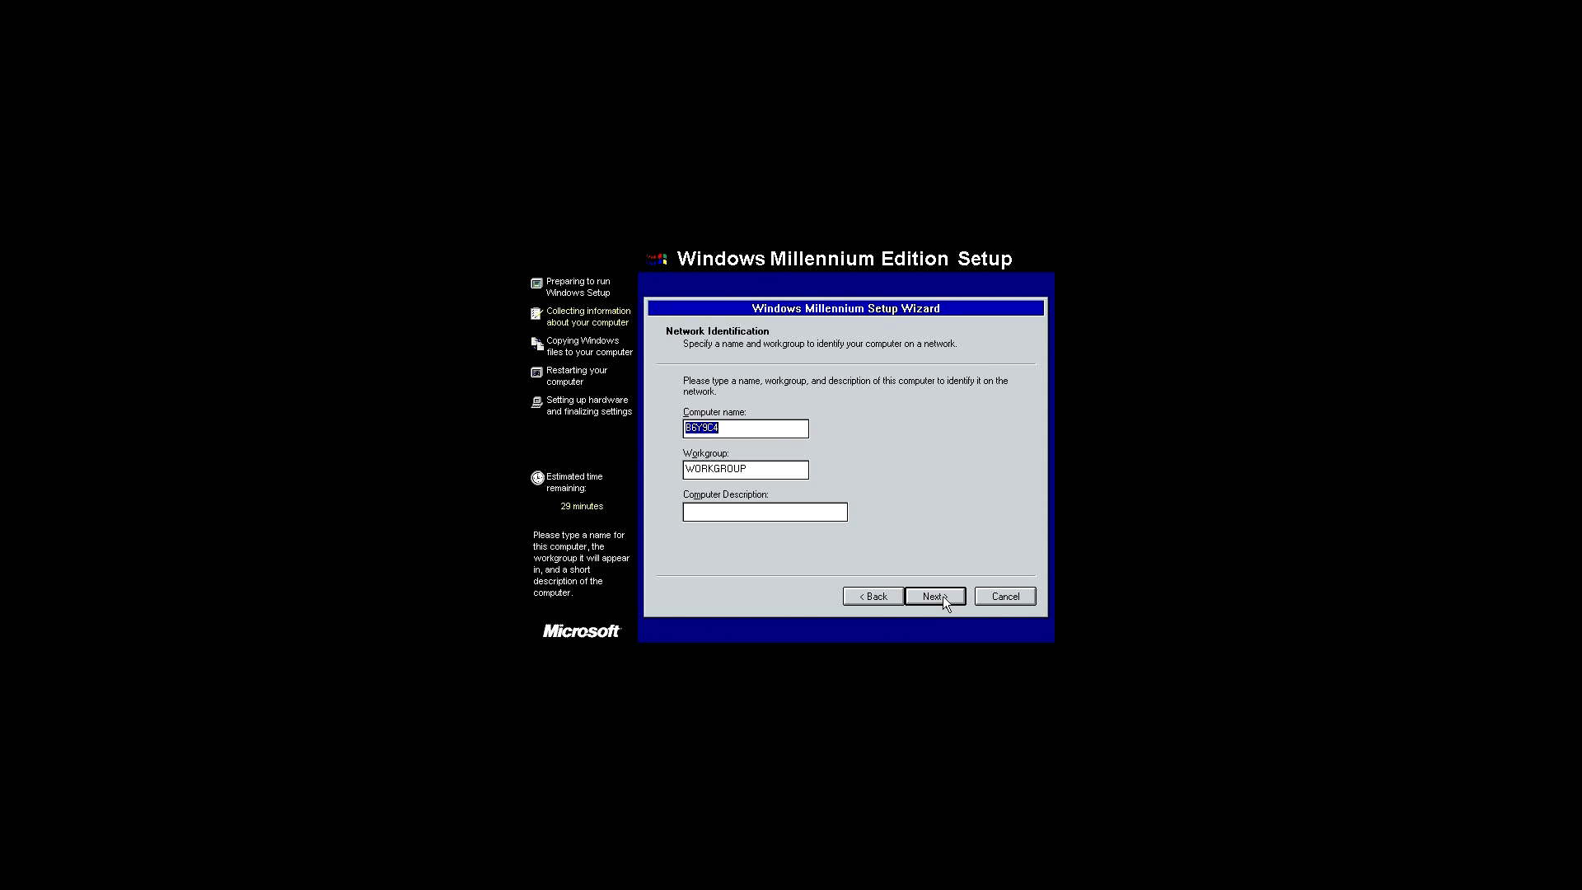
Set the computer name to TechMaster and continue.
key(BackSpace)
text(TechMaster)
click(935, 596)
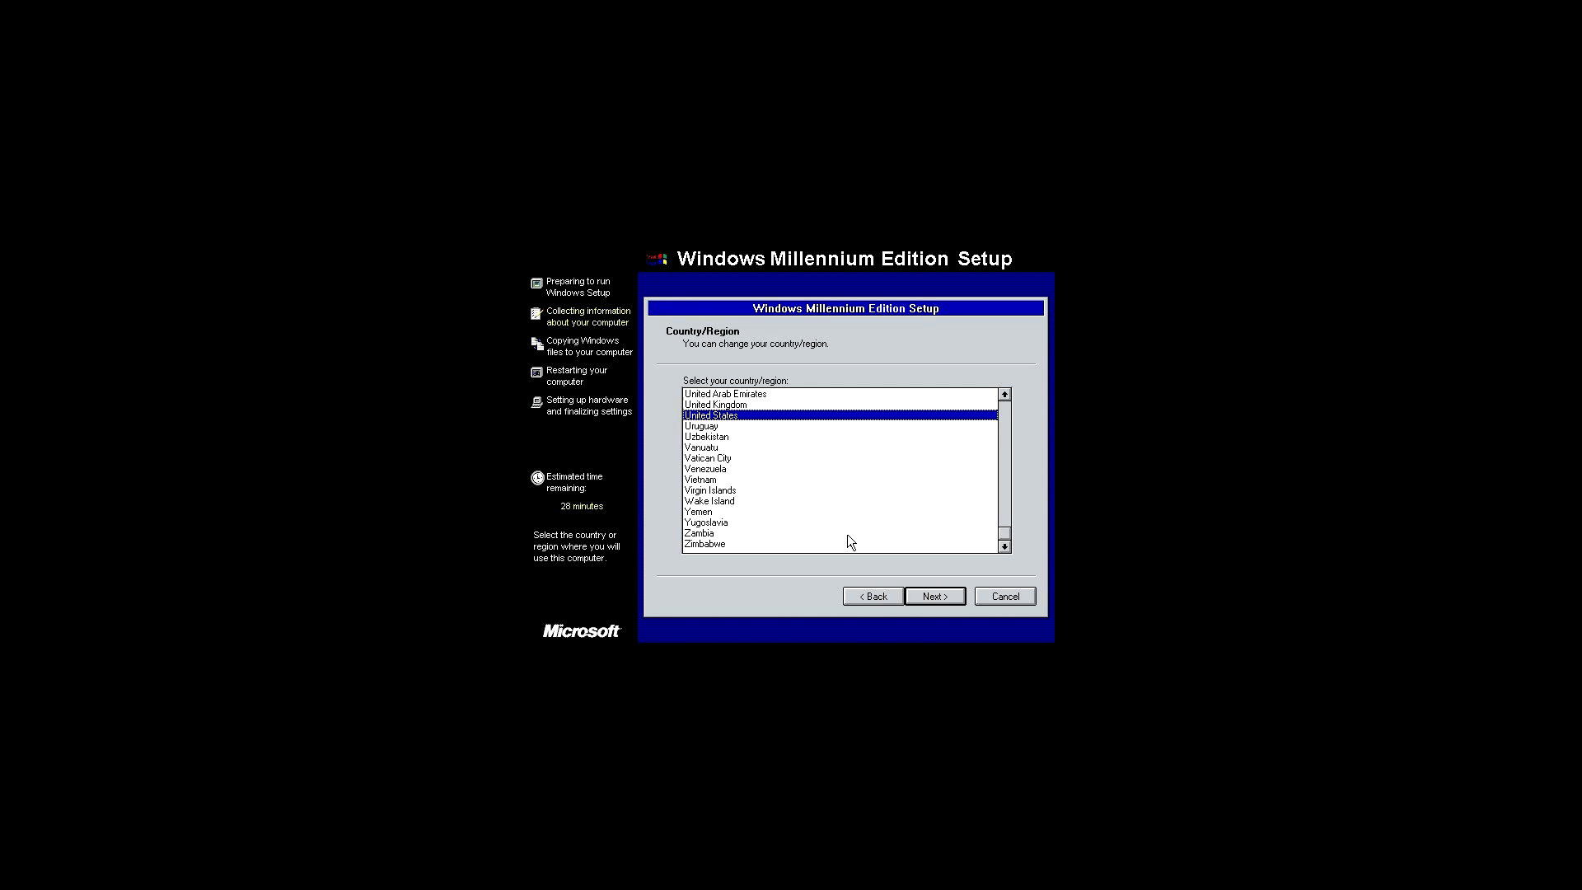
Keep United States as country and Pacific Time as time zone, then finish to begin copying files.
click(960, 597)
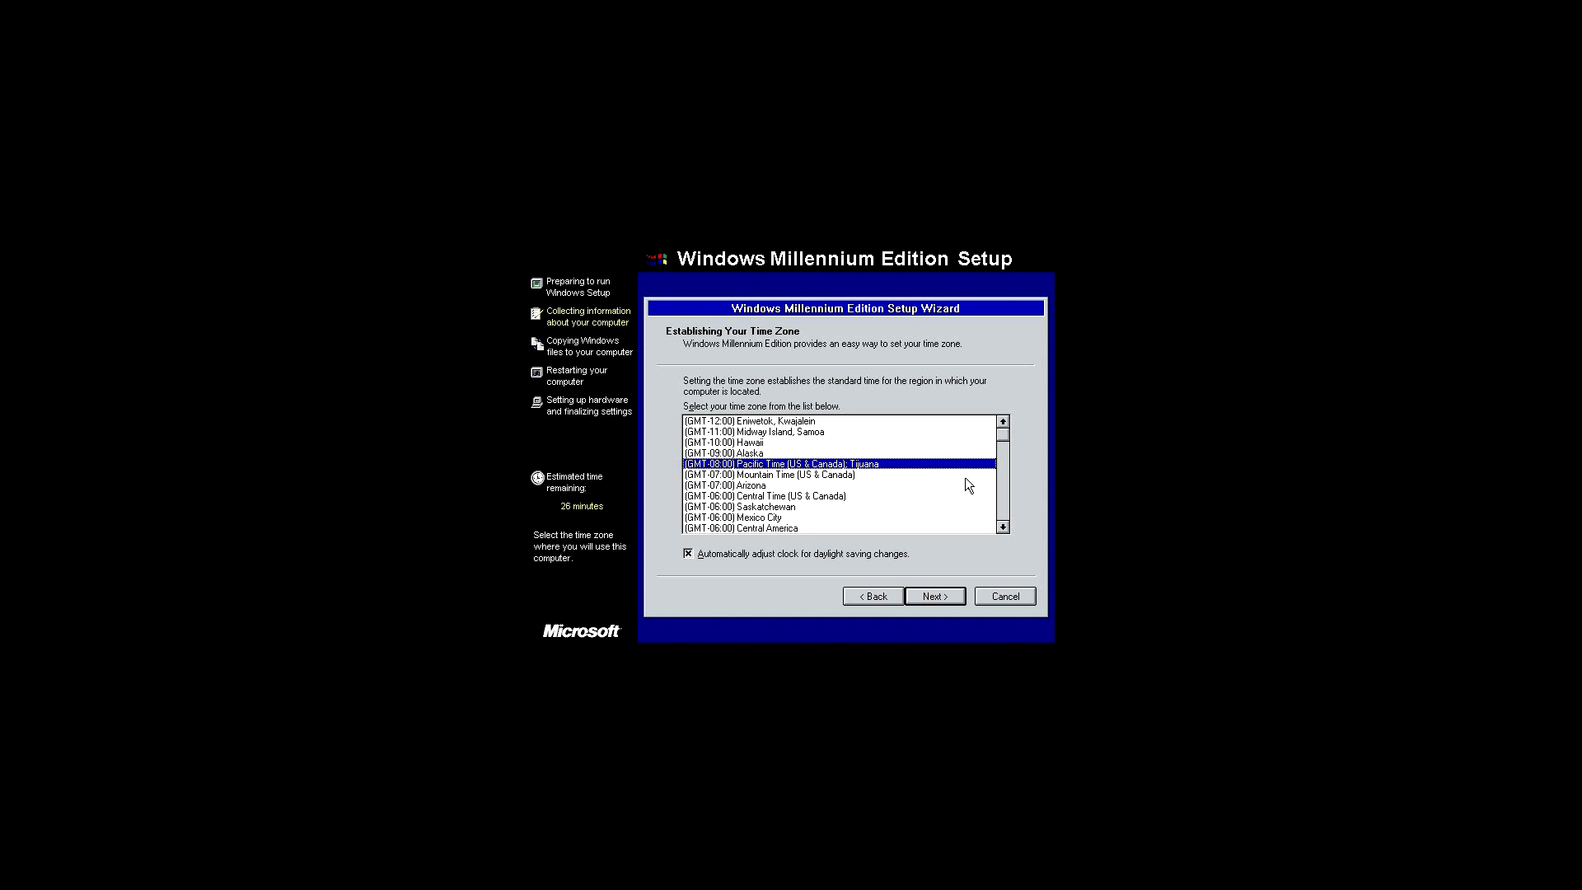
click(931, 597)
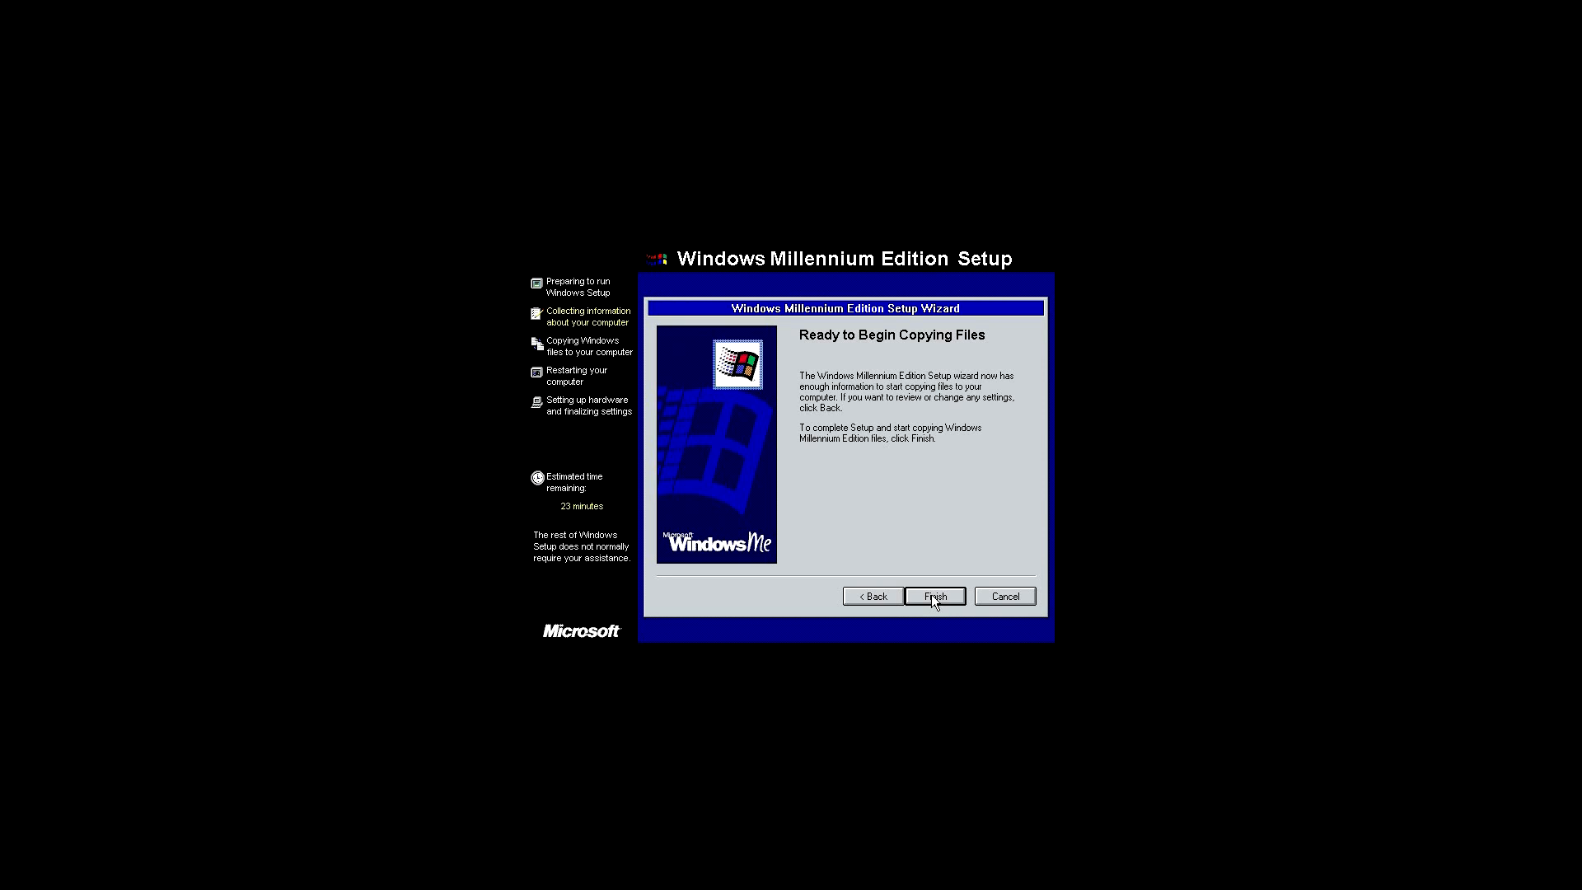
click(933, 597)
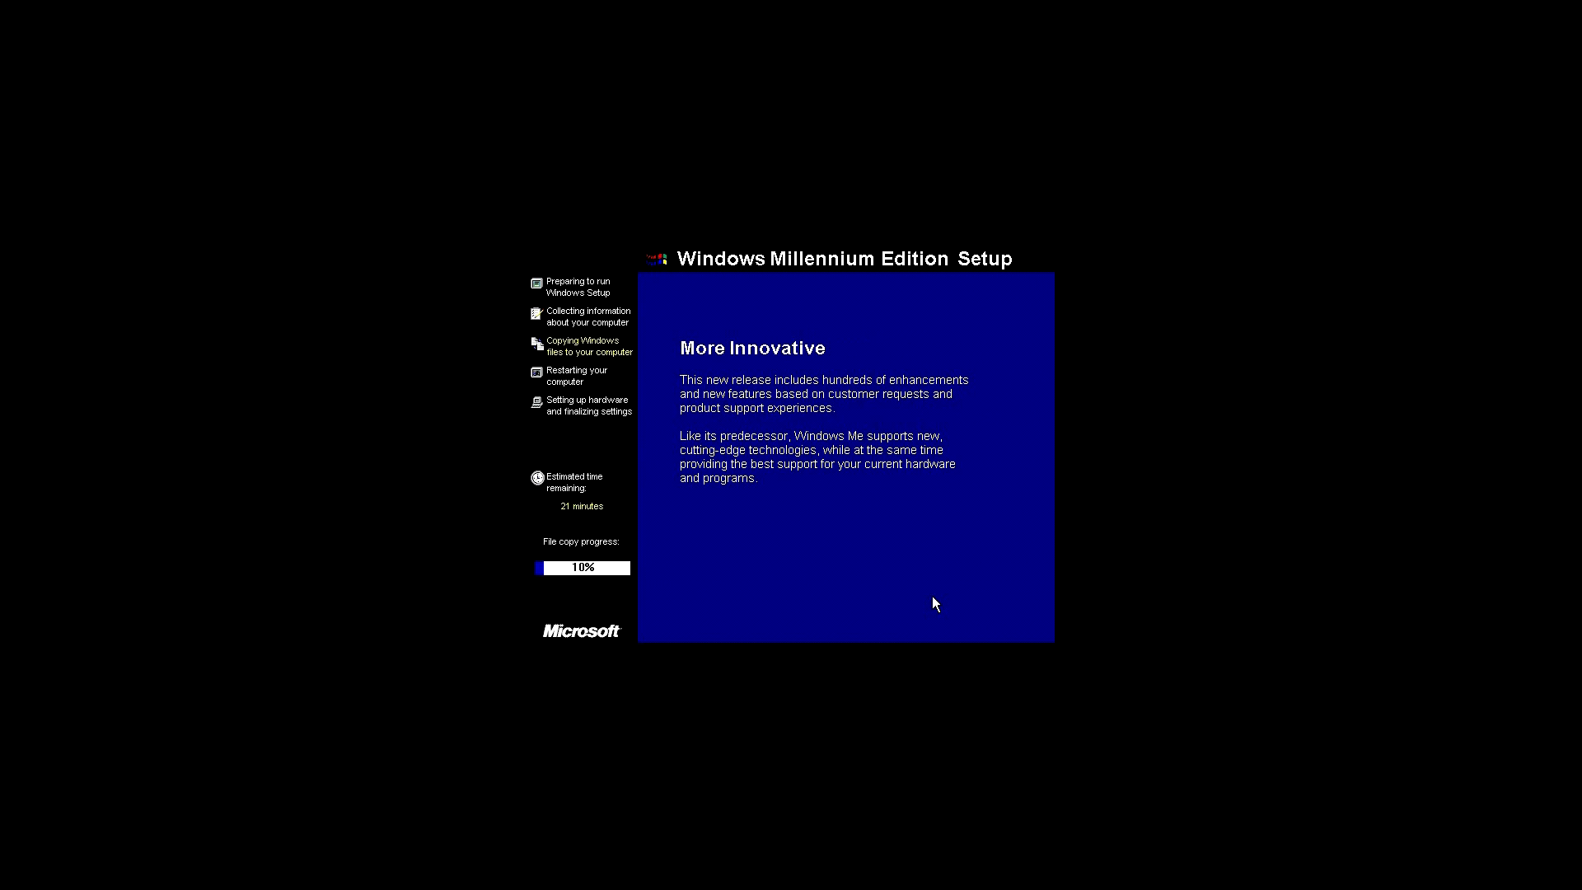
Enter the user's name and company TechMaster in the user information page and continue.
key(ctrl+alt)
mouse_move(818, 5)
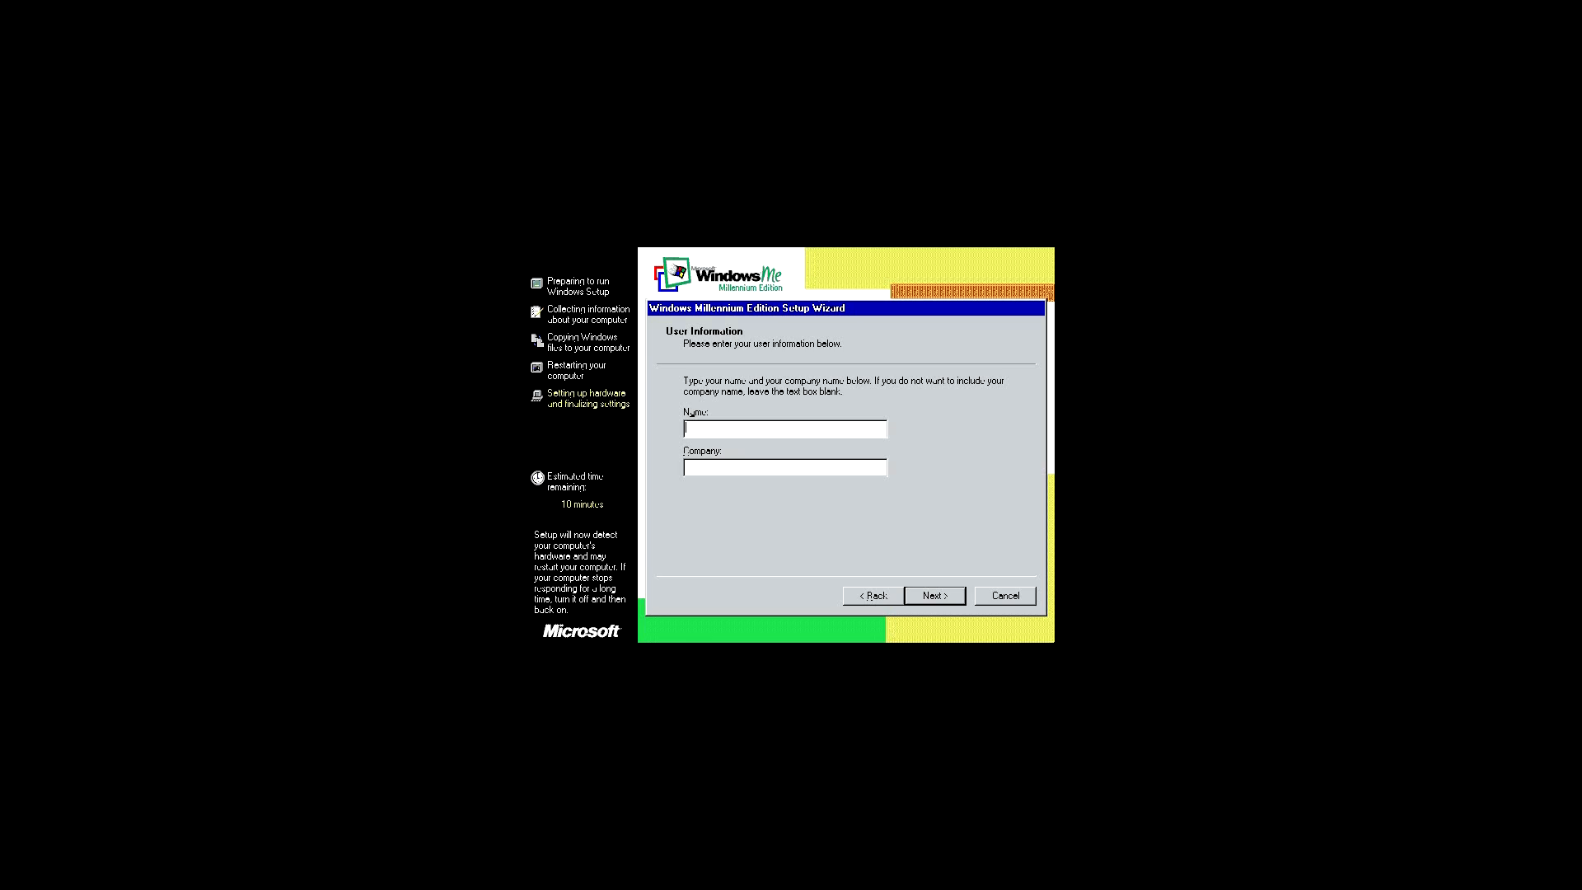
text(NAME)
key(BackSpace)
key(BackSpace)
text(tham)
click(833, 468)
text(TechMaster)
click(935, 594)
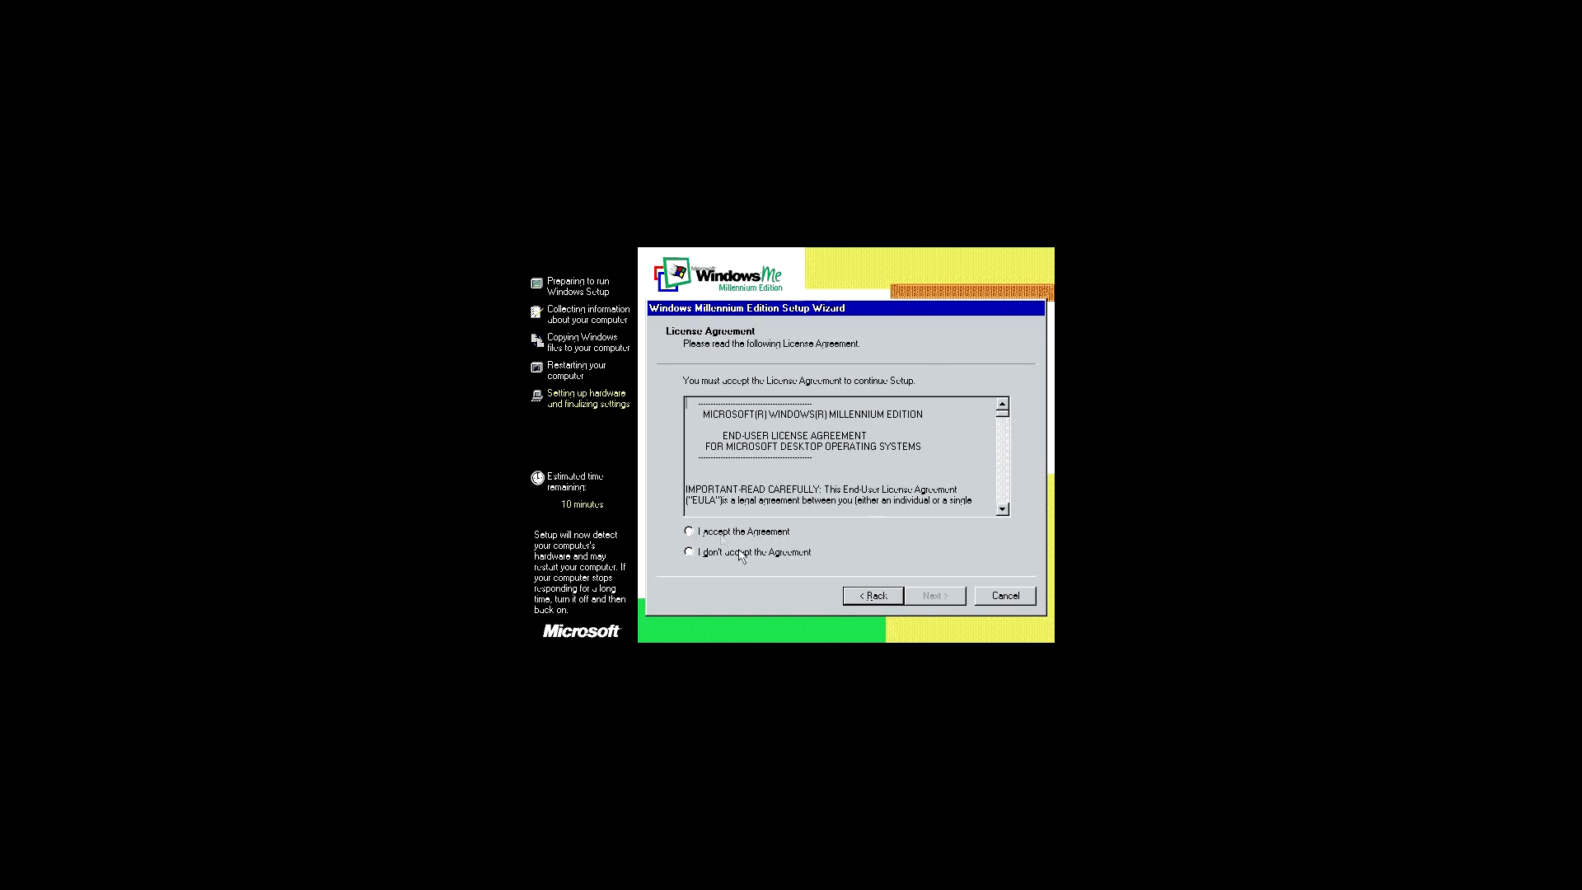
Accept the license agreement and continue past the product key page.
click(697, 533)
click(924, 606)
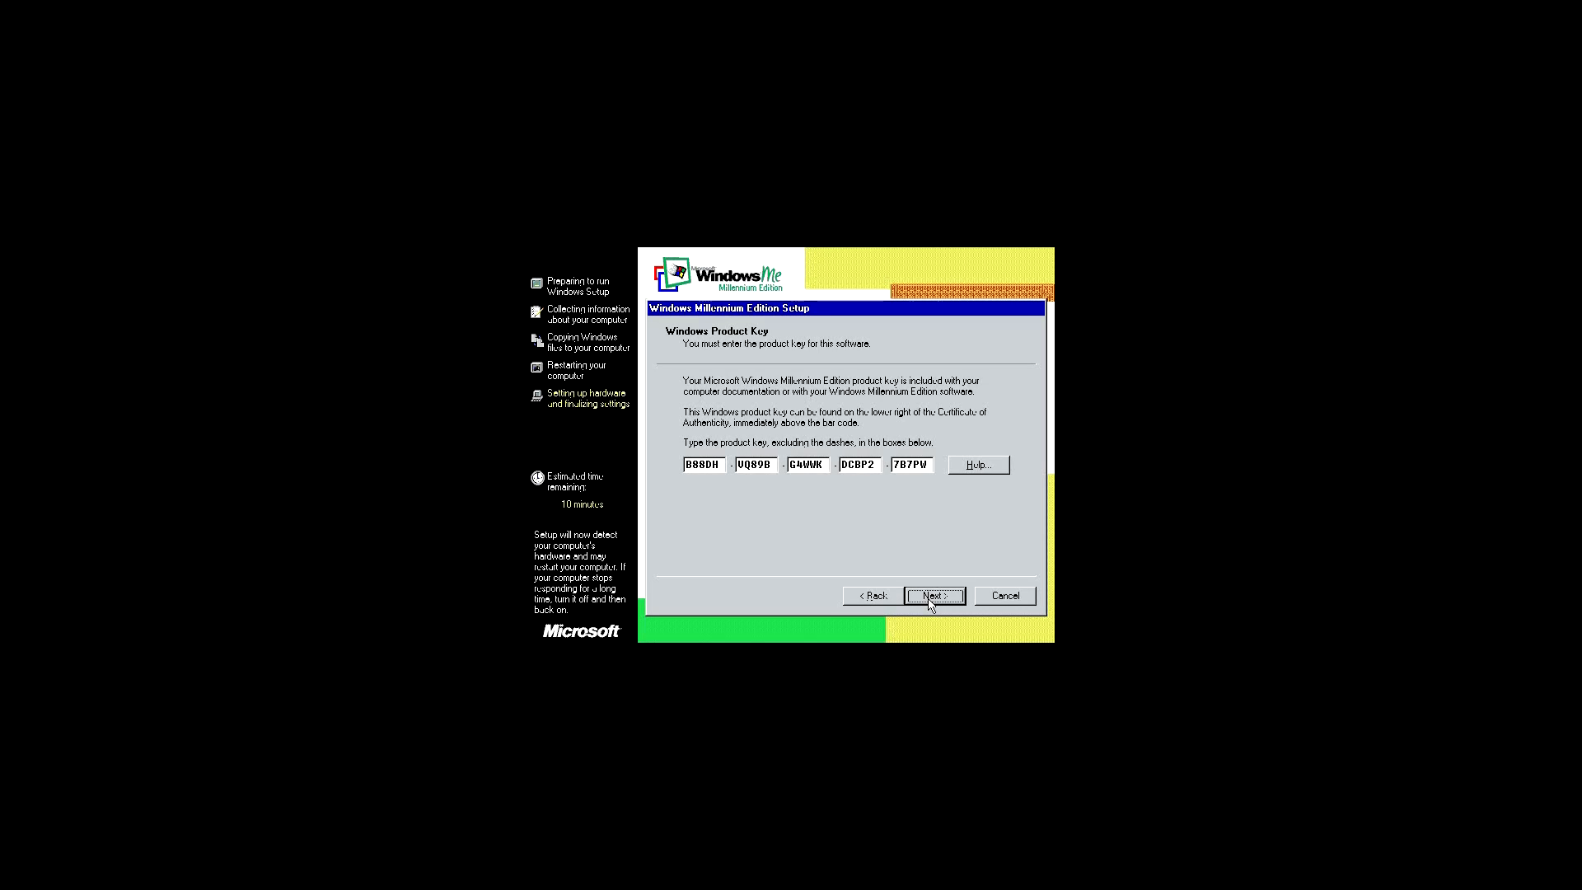
click(929, 595)
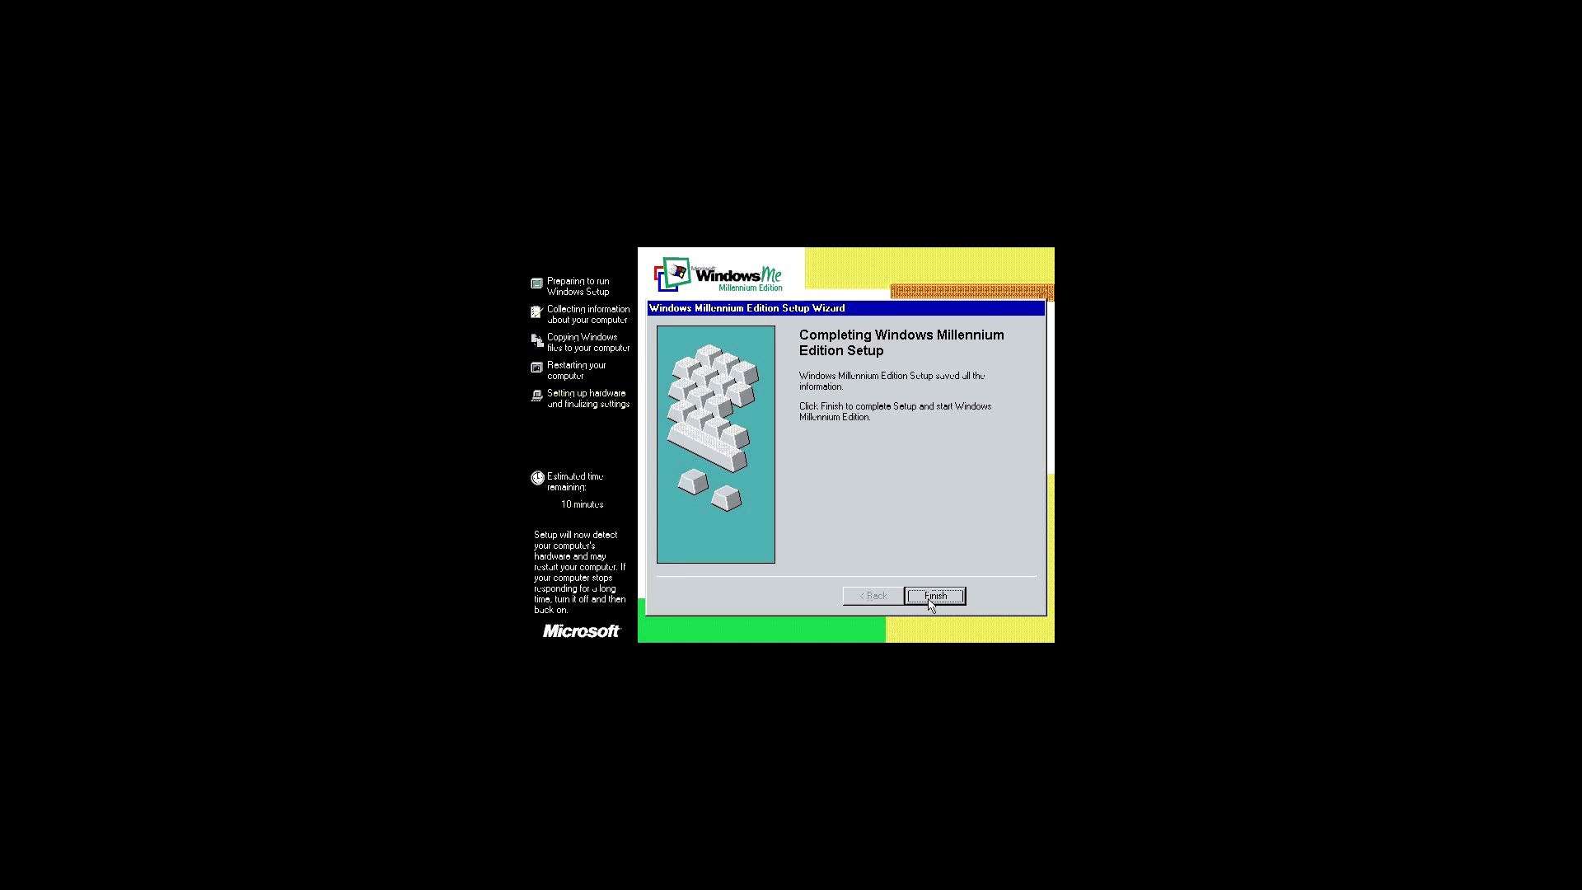
Finish the Windows Millennium Edition setup wizard and restart the computer to continue setup.
click(933, 597)
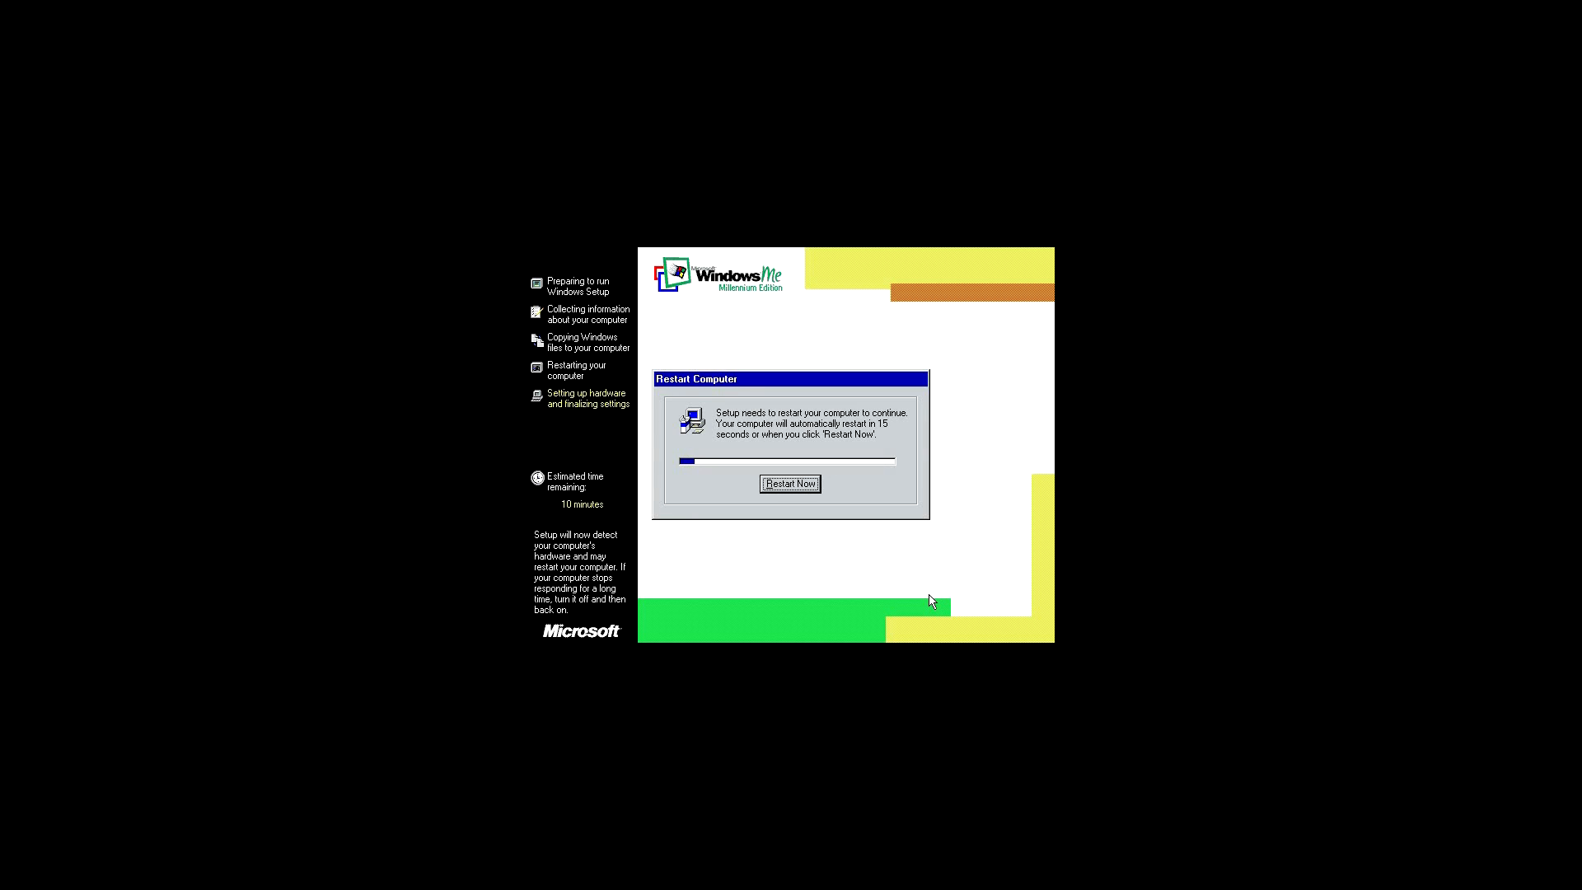
key(Return)
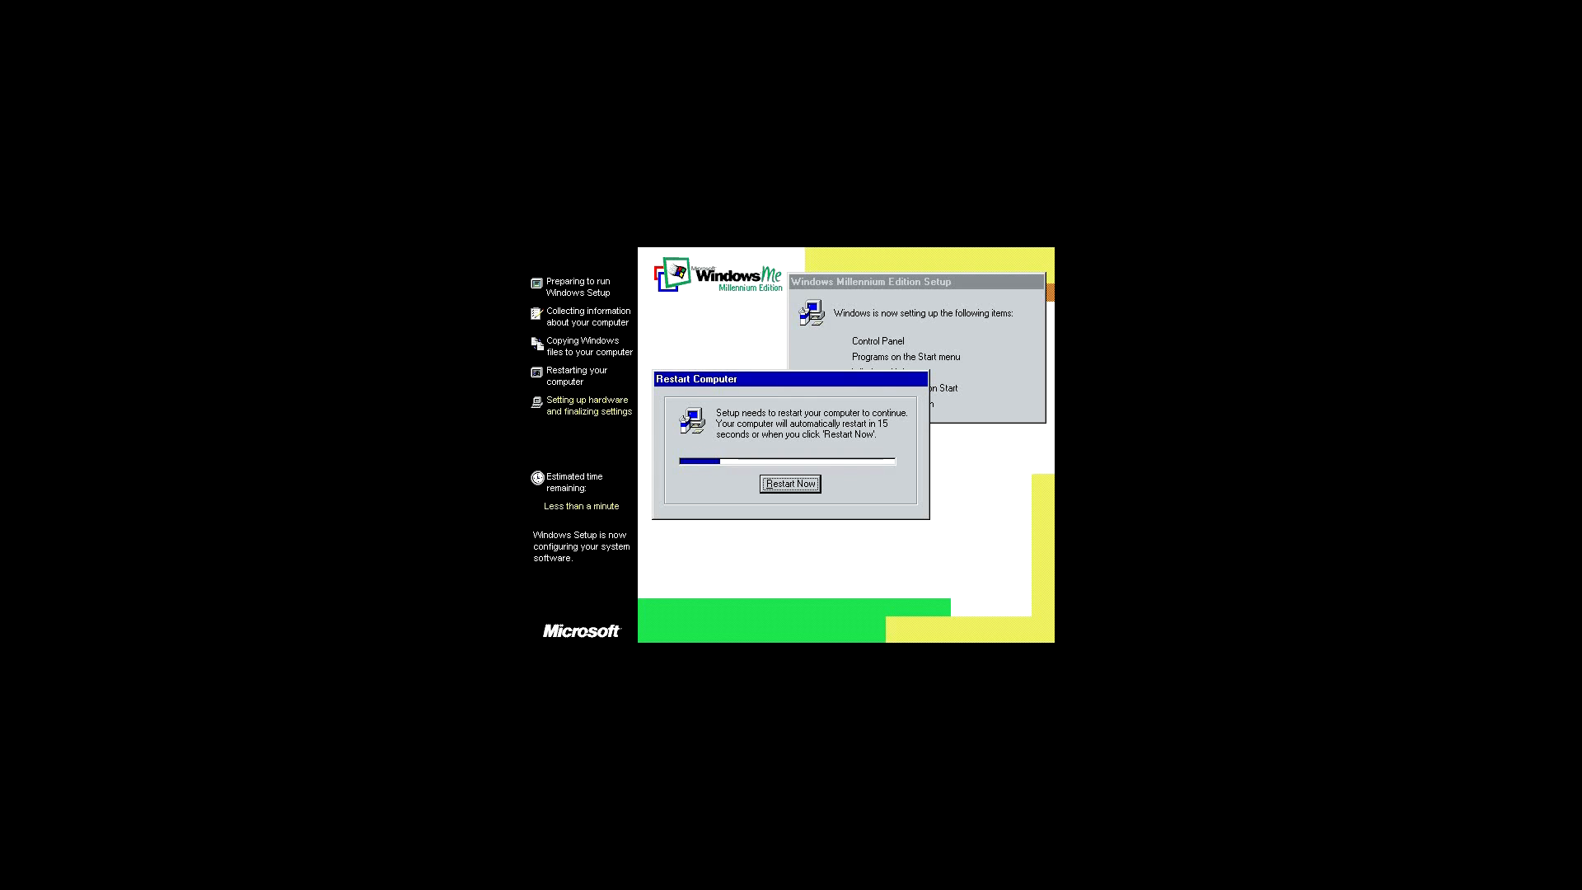
key(Return)
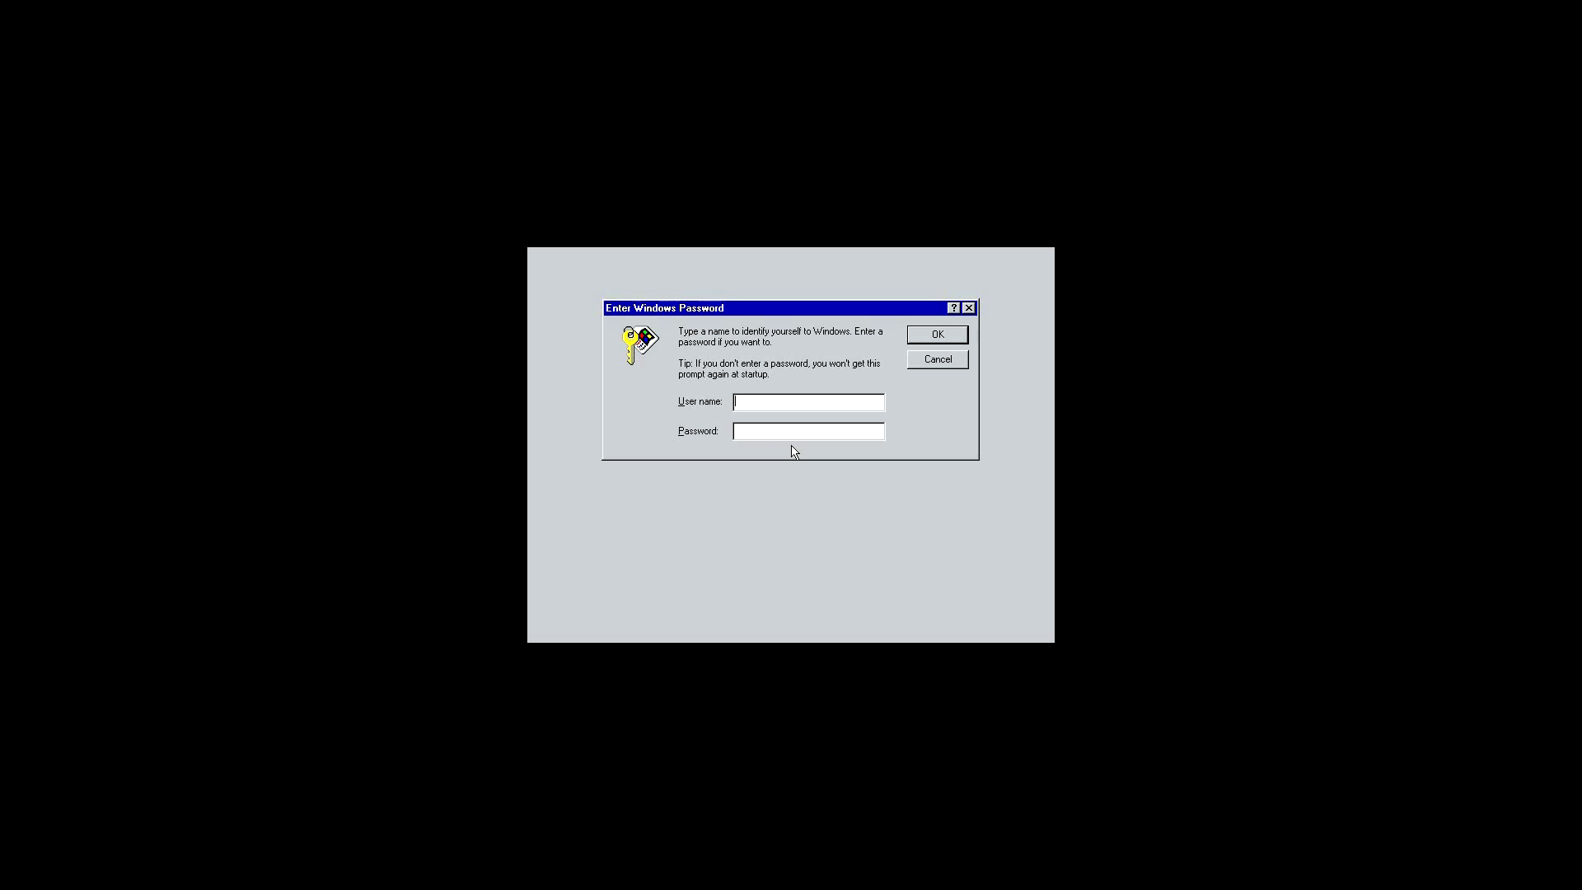
Log on with user name TechMaster, entering a Windows password and confirming it as the new password.
text(TechMaster)
click(811, 431)
text(**************)
key(Return)
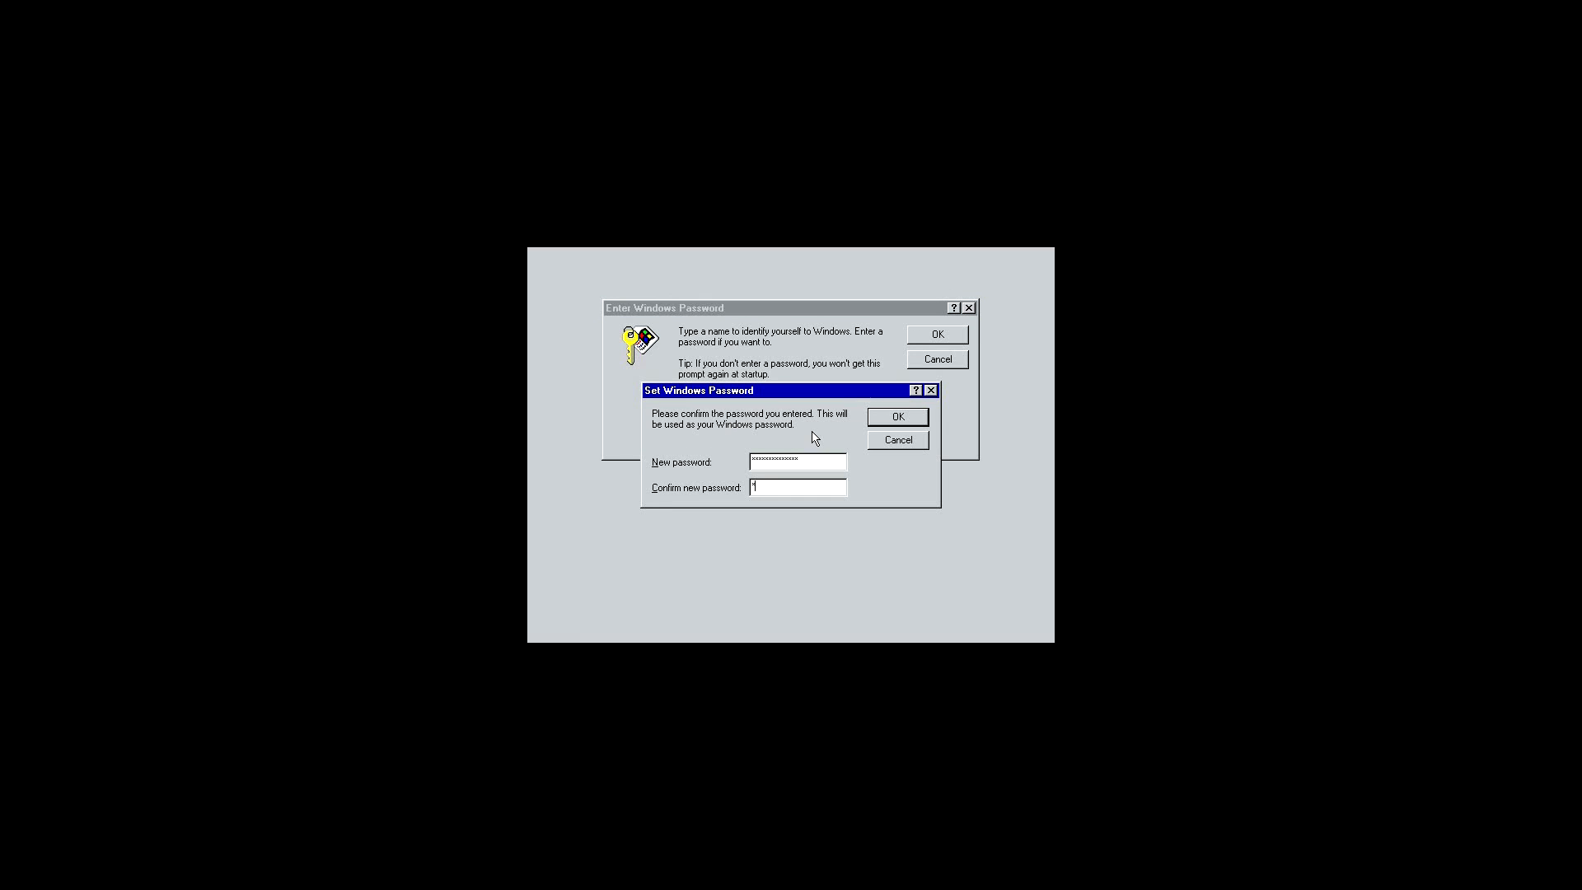
text(**************)
key(Return)
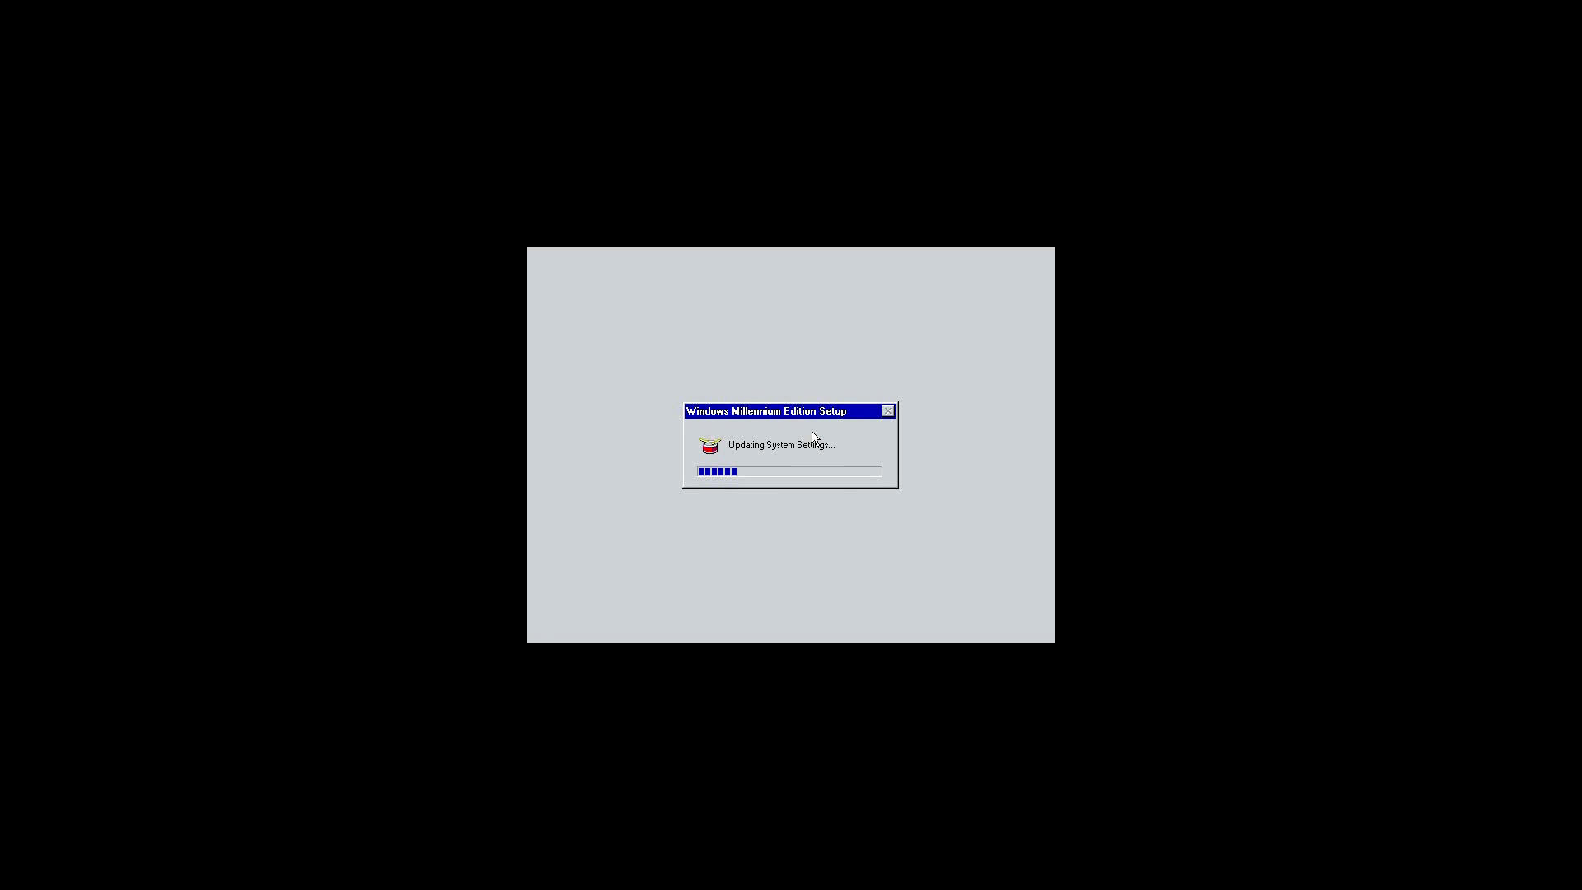